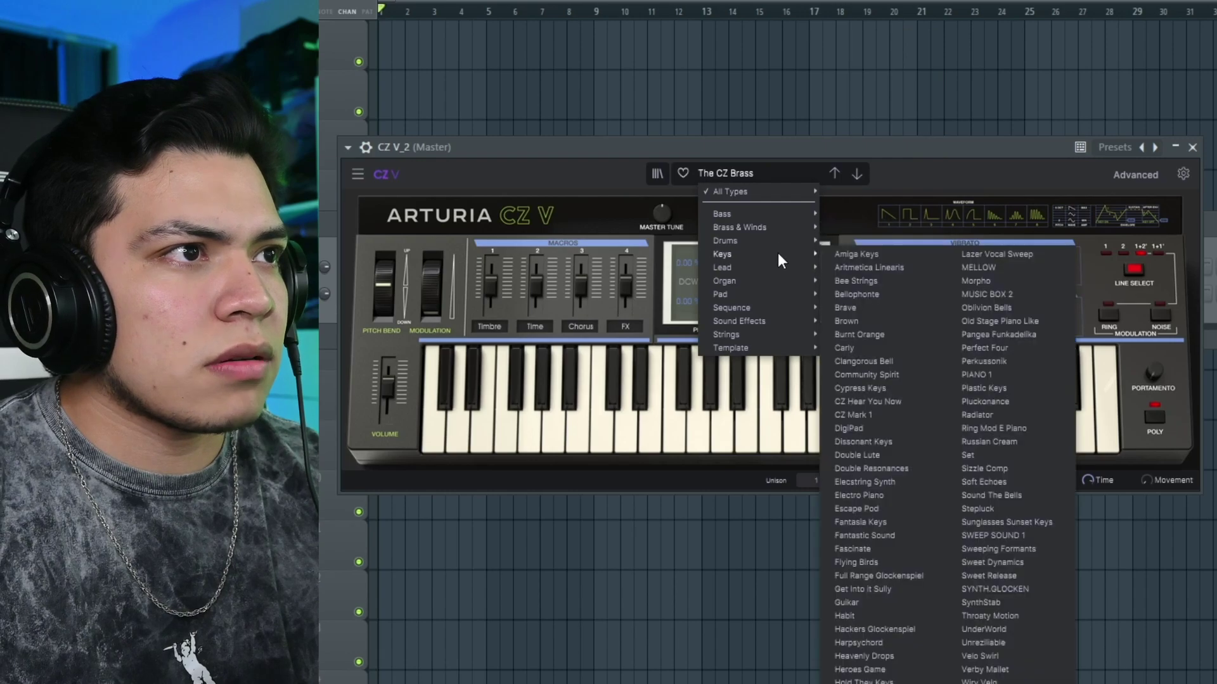
Step: Load the Amiga Keys preset from the Keys category in the CZ V synthesizer
click(841, 255)
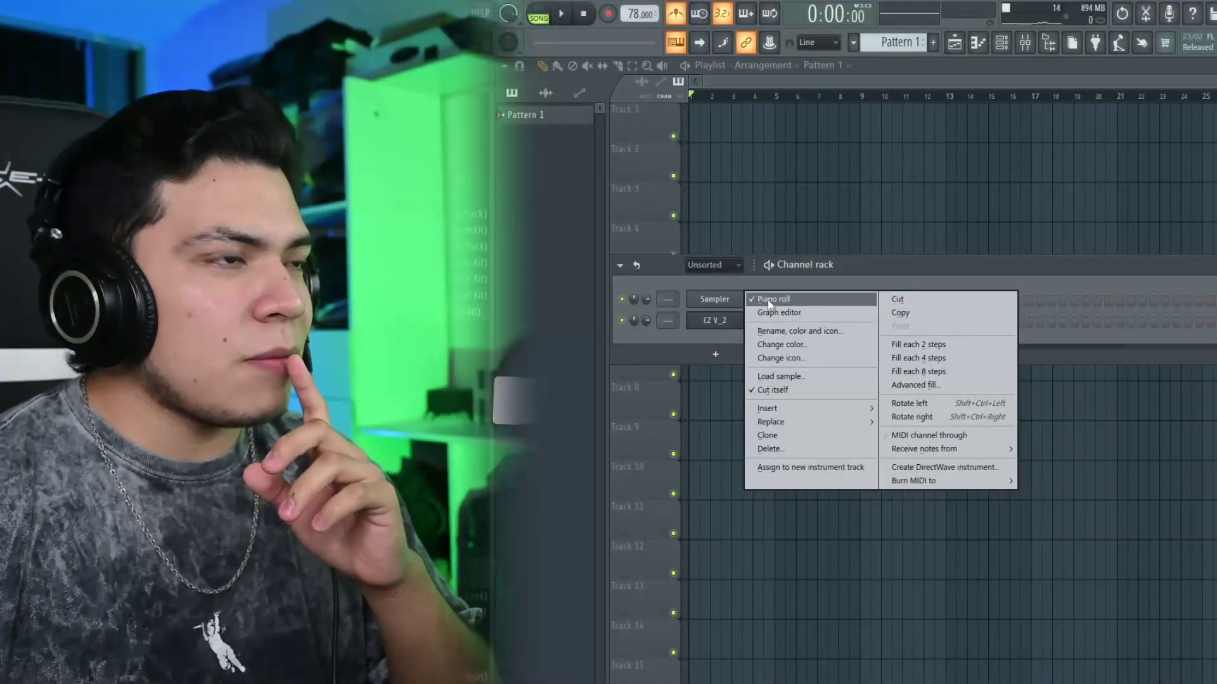
Step: Open the Sampler channel's piano roll and stretch the selected scale notes to span four bars
click(769, 300)
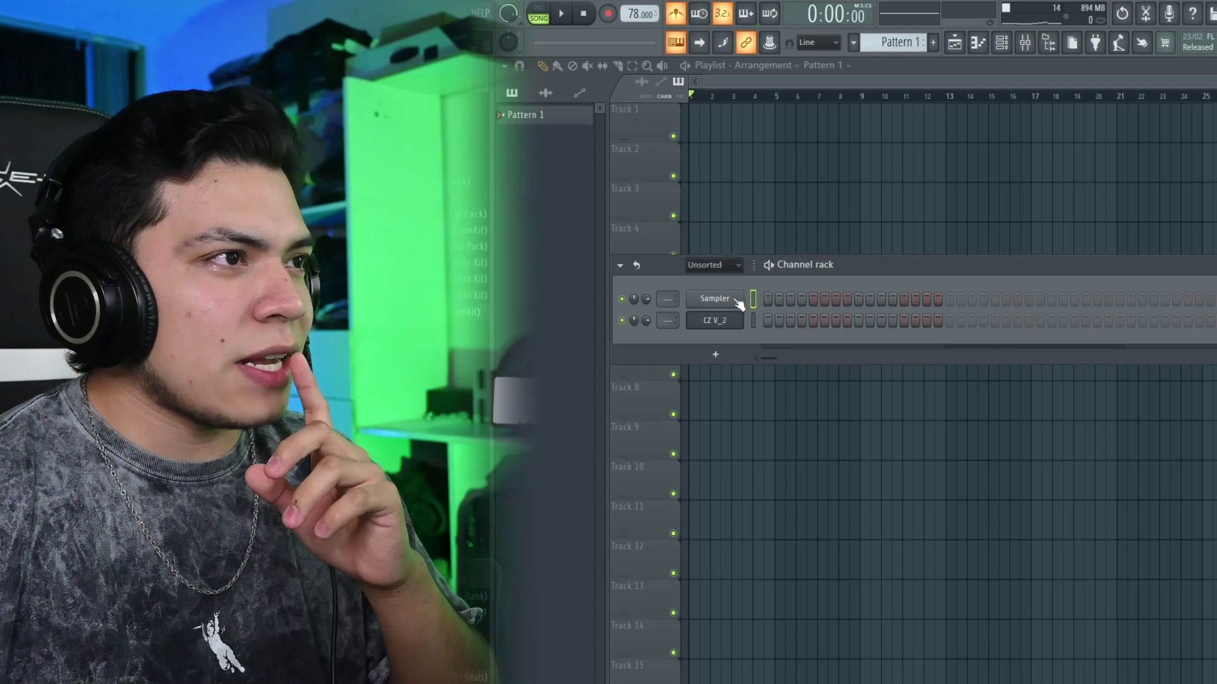
click(547, 66)
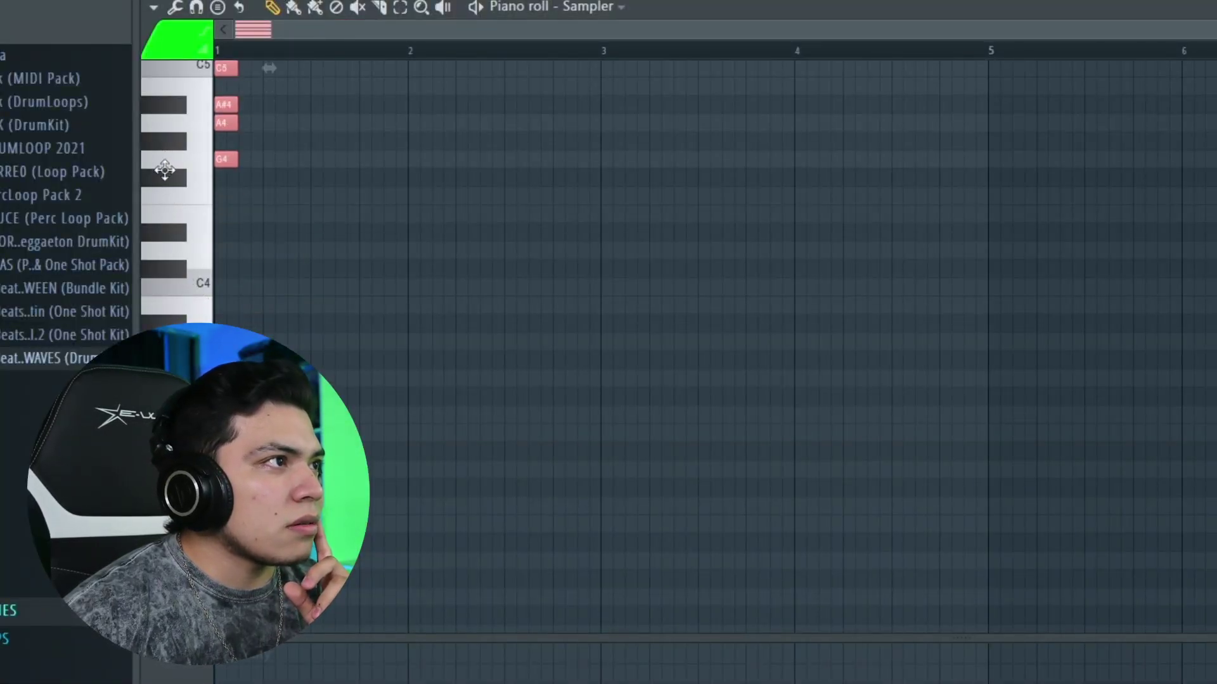
drag(241, 160, 632, 184)
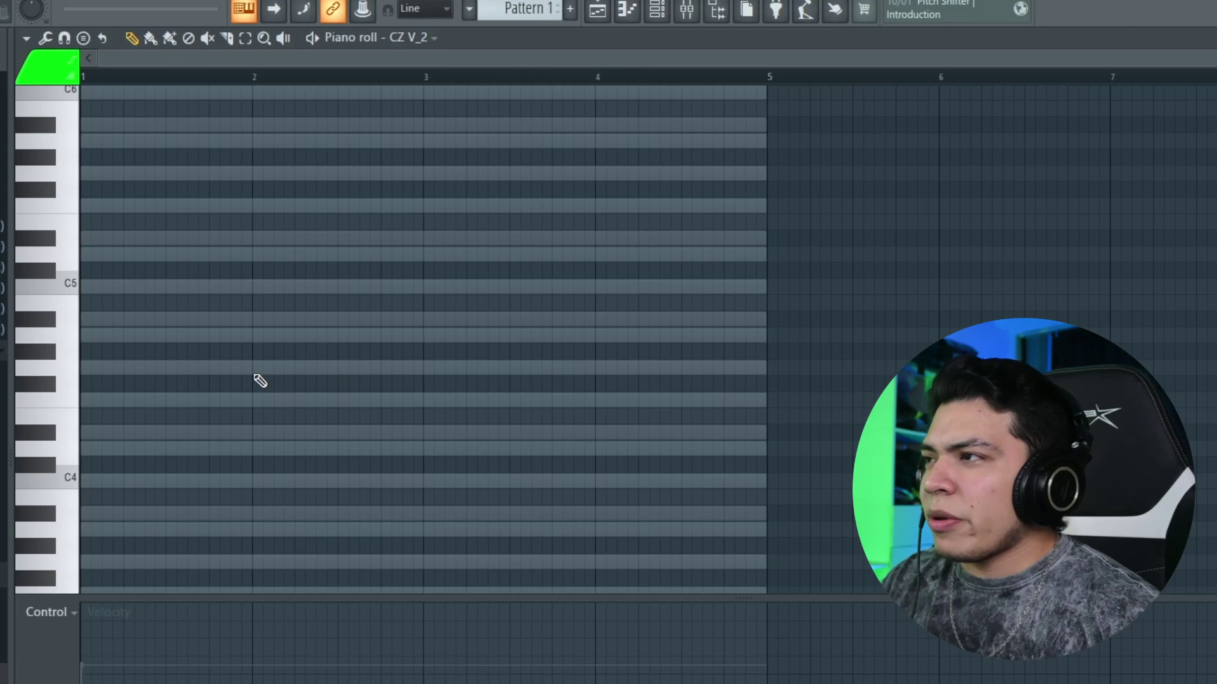
Step: Draw a G5, A#5 and D6 chord at the start of the CZ V_2 pattern and shorten it to half a bar
scroll(133, 288, up, 3)
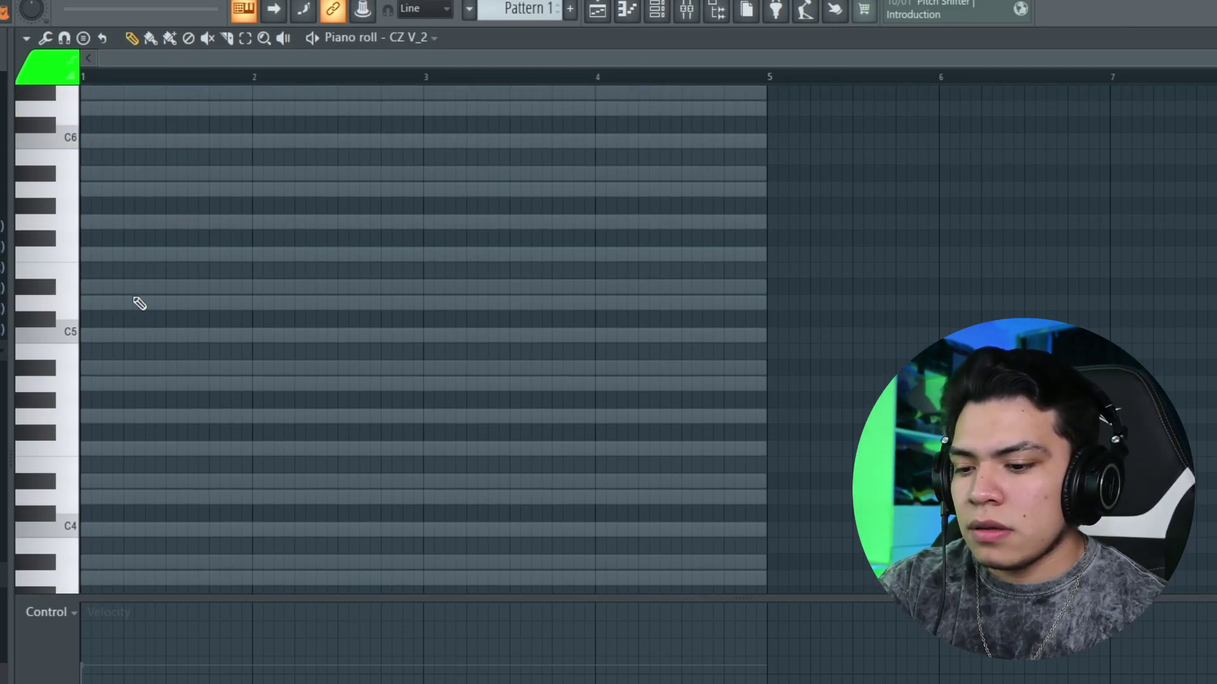
click(94, 221)
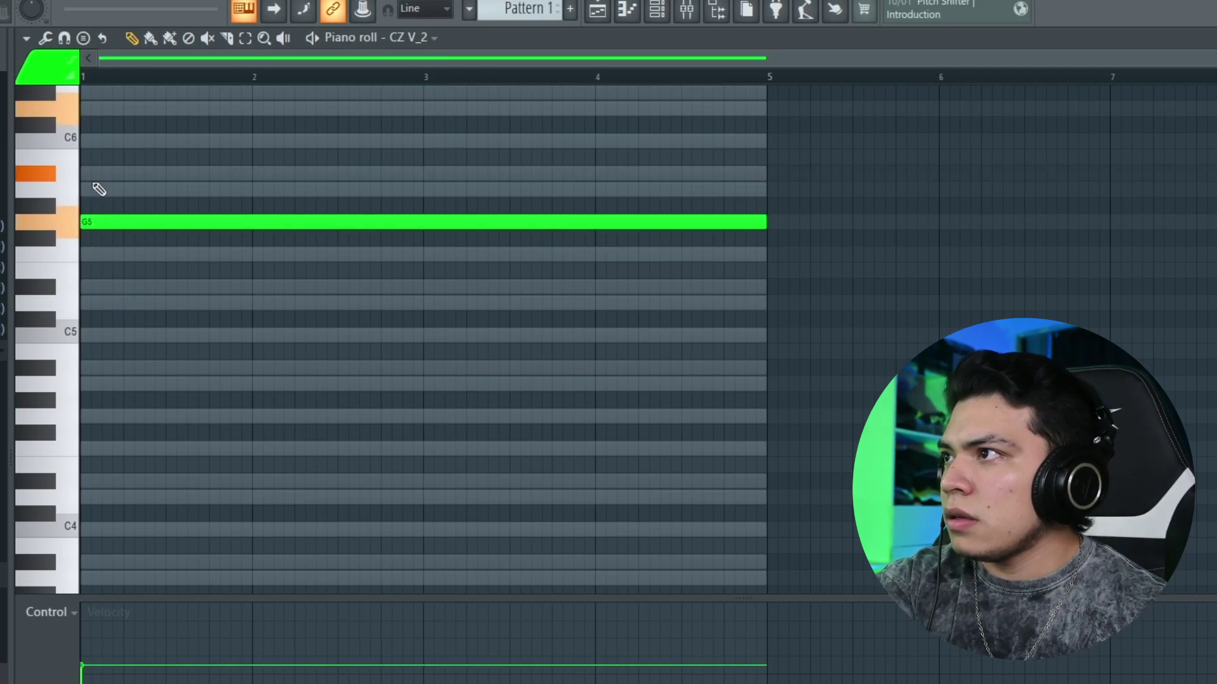
click(89, 173)
click(102, 110)
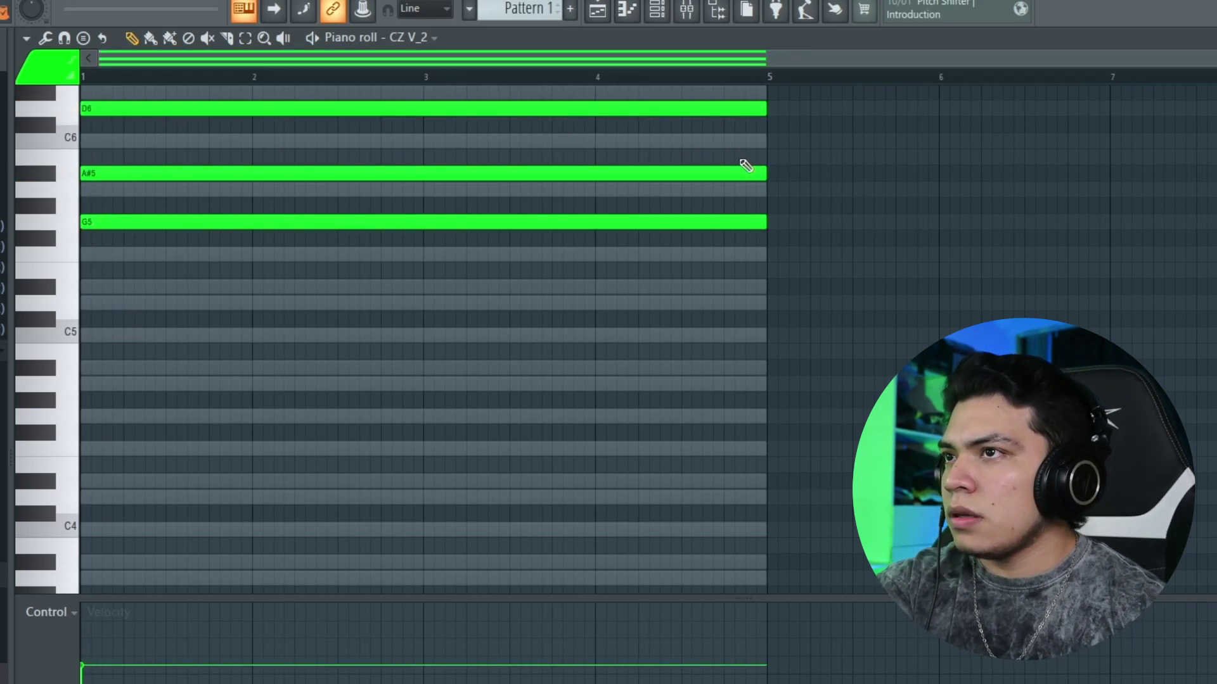
drag(769, 275, 722, 102)
drag(767, 167, 248, 372)
Step: Add half-bar chords C5–F5–A5 and A#4–D#5–G5 after the first chord and play the pattern to check them
scroll(247, 372, up, 3)
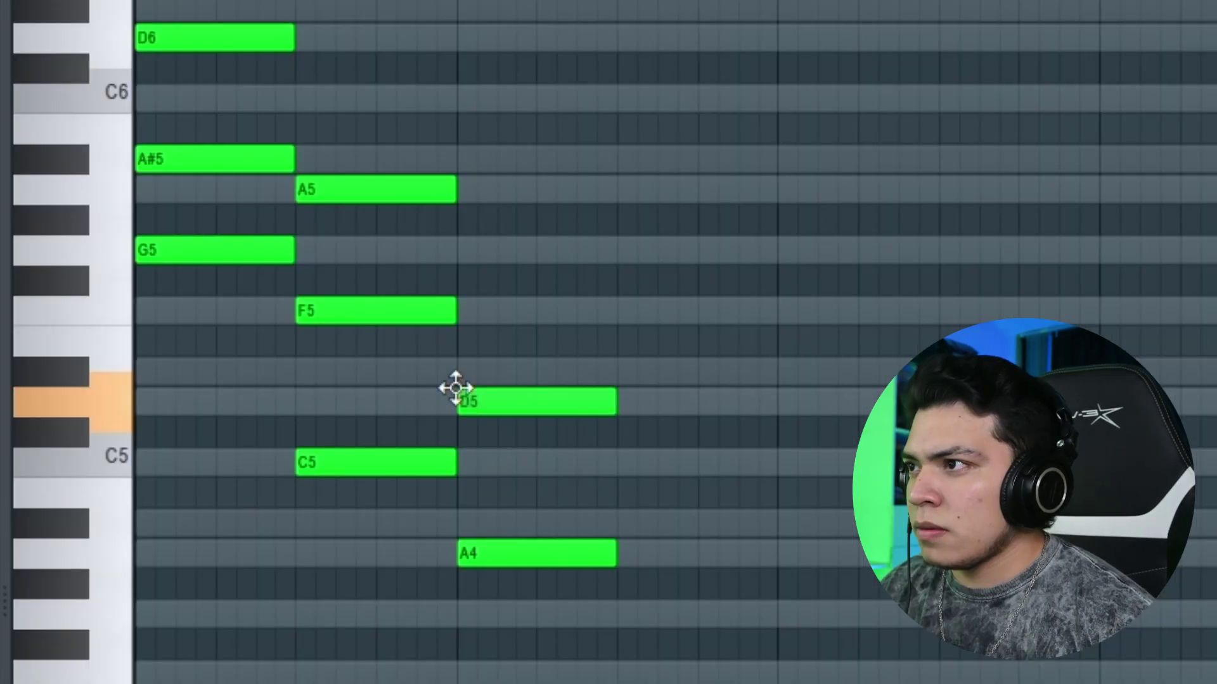
key(space)
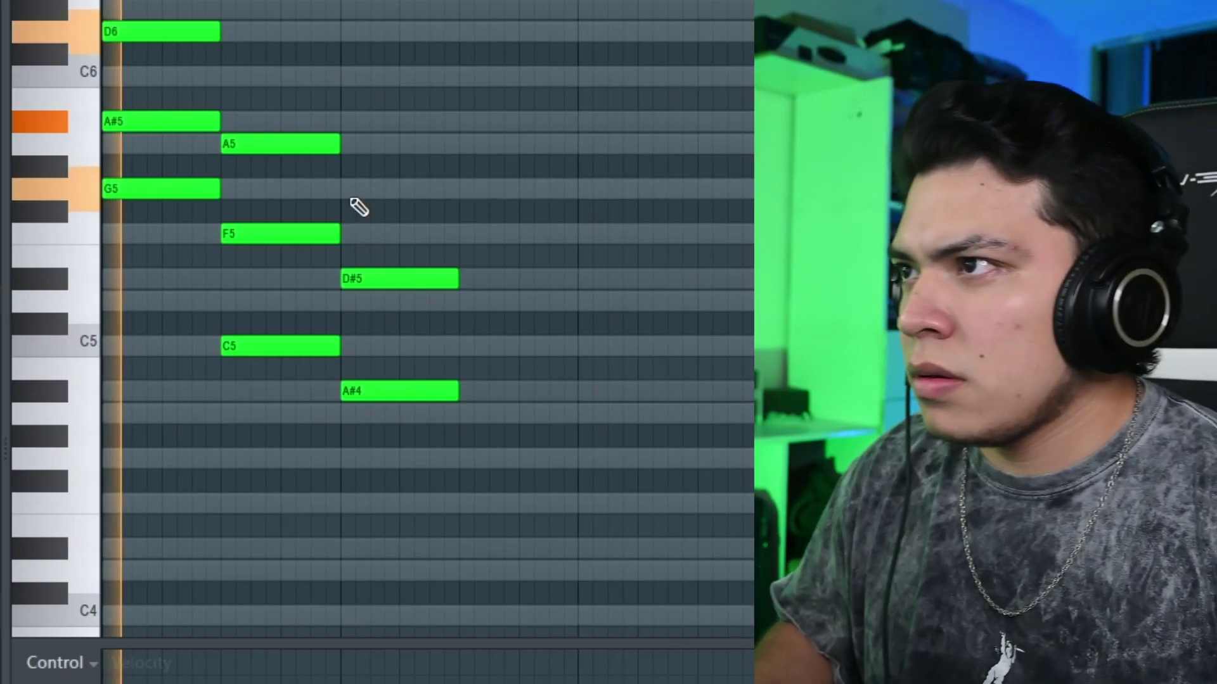
click(355, 190)
scroll(412, 260, up, 3)
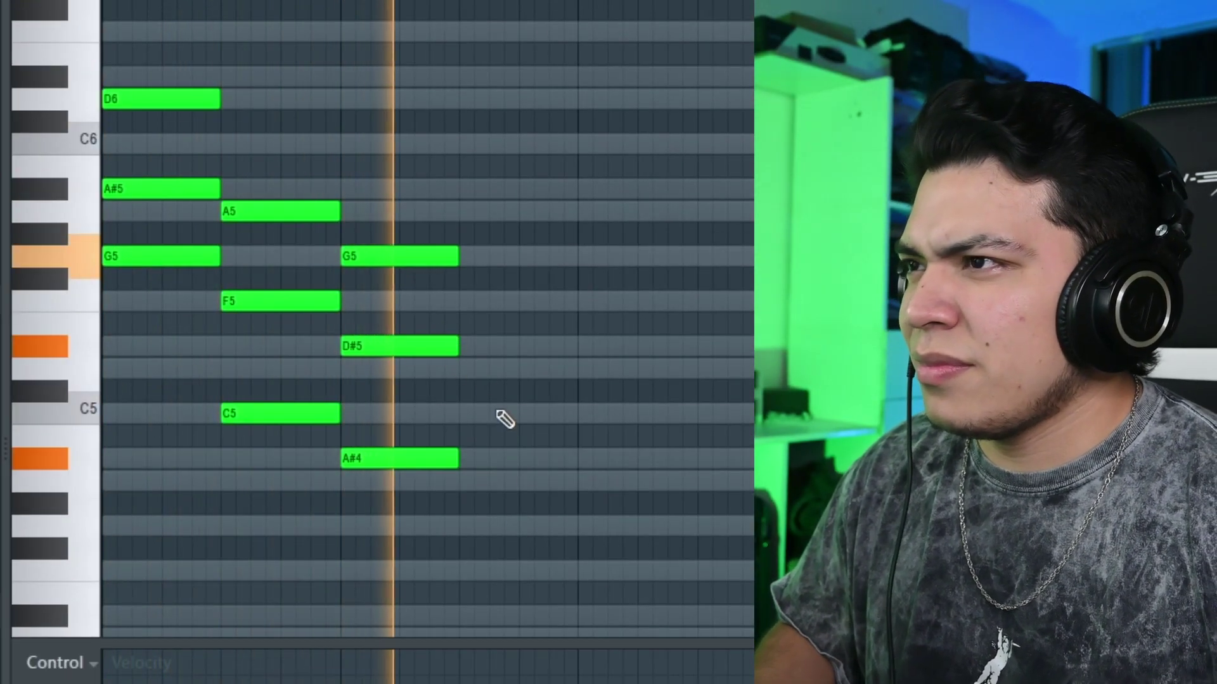
key(space)
Step: Duplicate the third chord as a quarter-bar chord and copy the second chord in after it to fill bar 2
drag(511, 481, 382, 258)
key(ctrl+b)
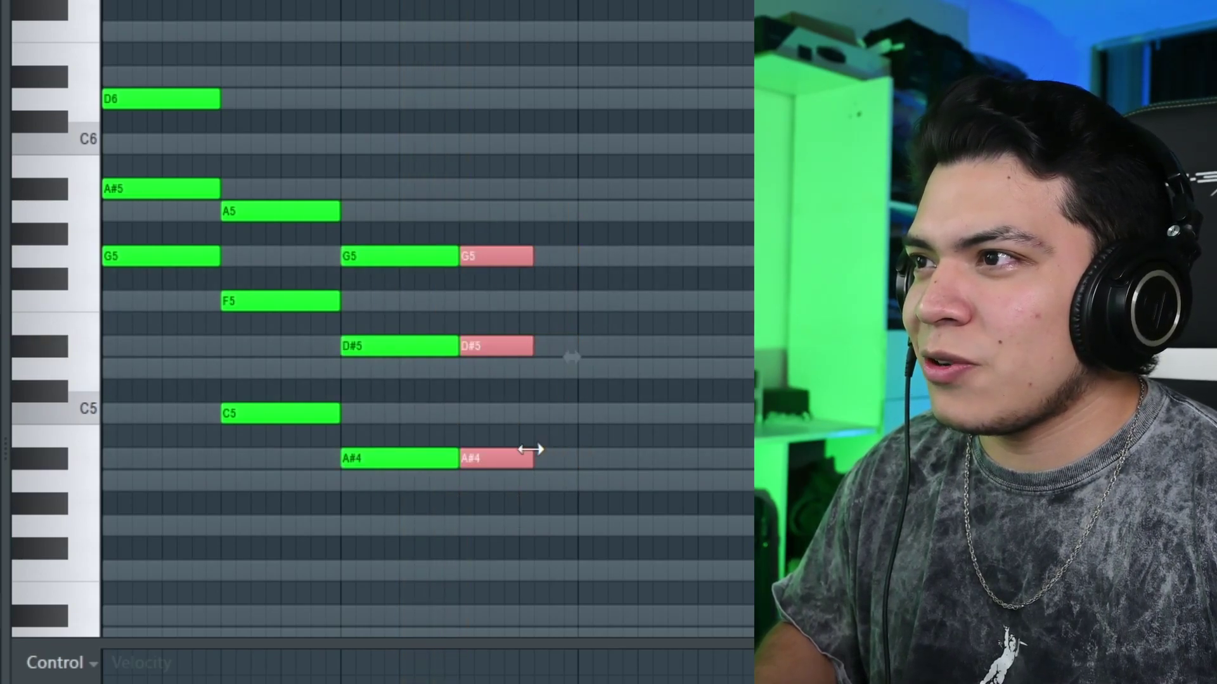
drag(532, 449, 519, 449)
key(ctrl+d)
drag(291, 184, 286, 451)
drag(255, 413, 543, 384)
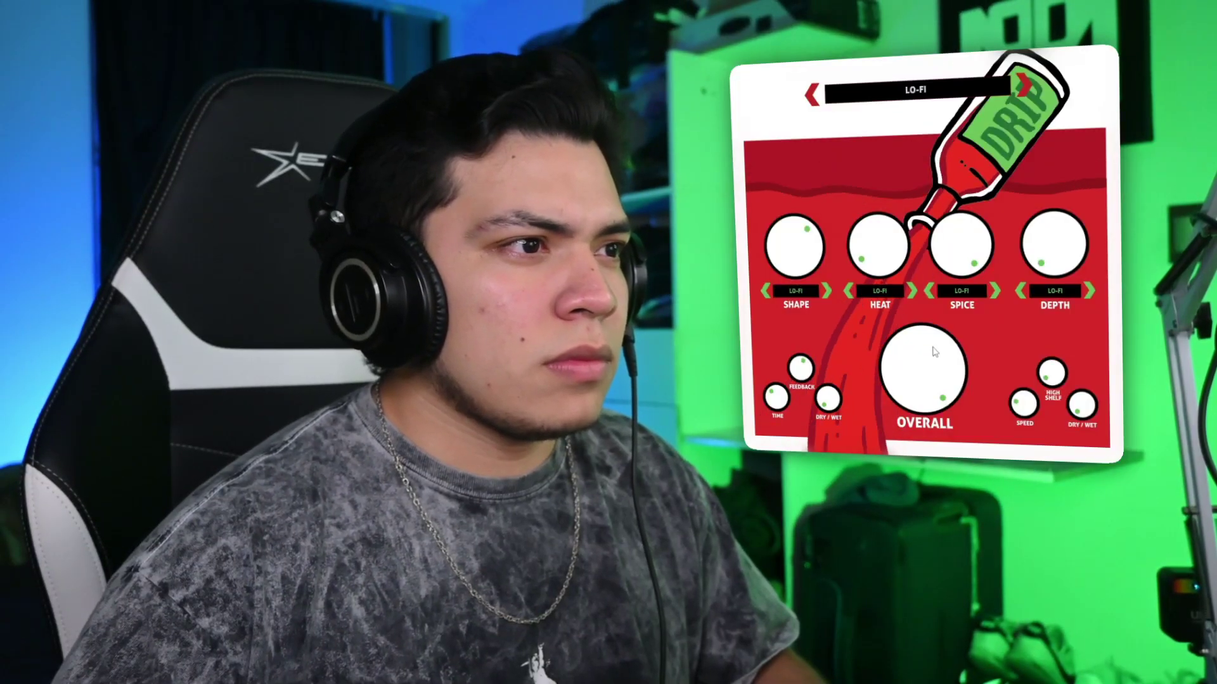
Step: Adjust the Overall amount and the dry/wet levels of the LO-FI preset in the Drip effect
drag(938, 358, 948, 408)
drag(1082, 406, 1075, 319)
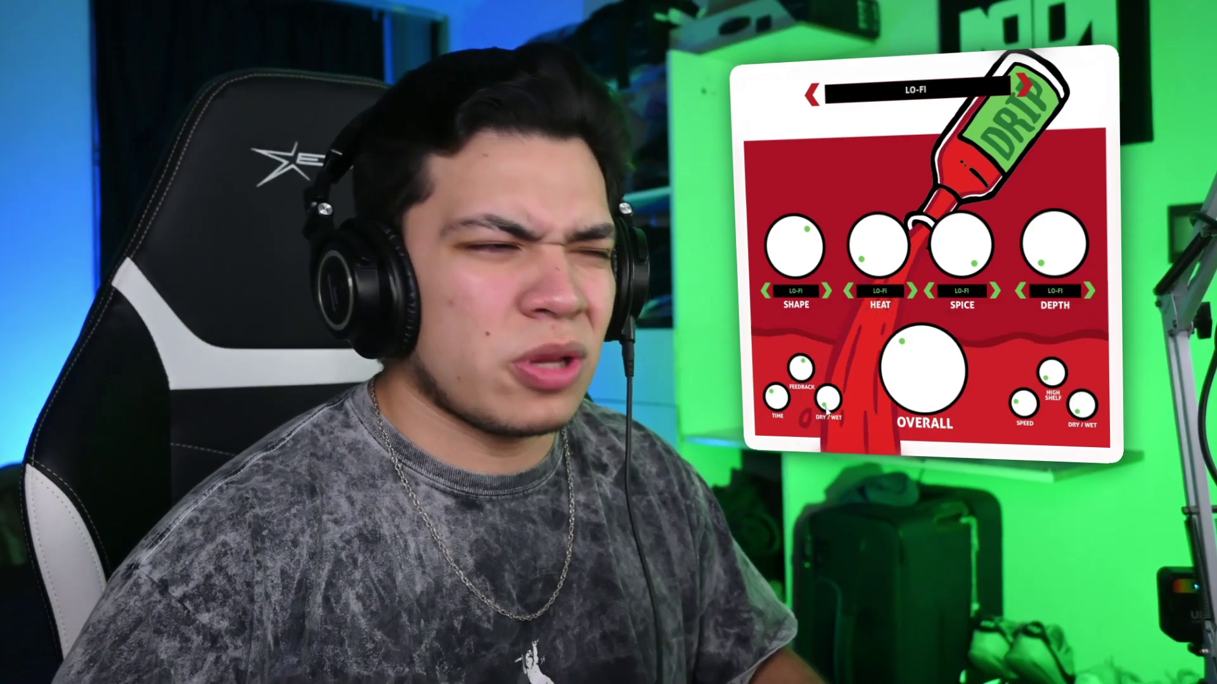
drag(828, 398, 828, 348)
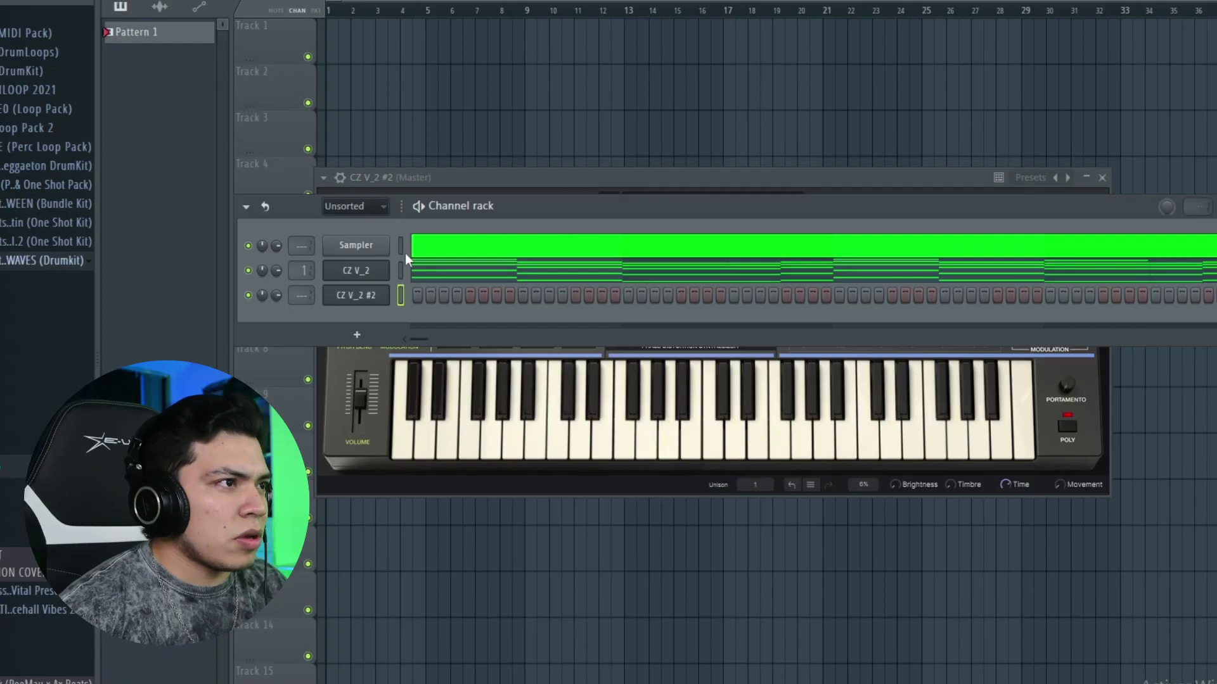
Step: Draw two short D6 notes and two short A5 notes over the first two chords in the CZ V_2 #2 channel
click(402, 249)
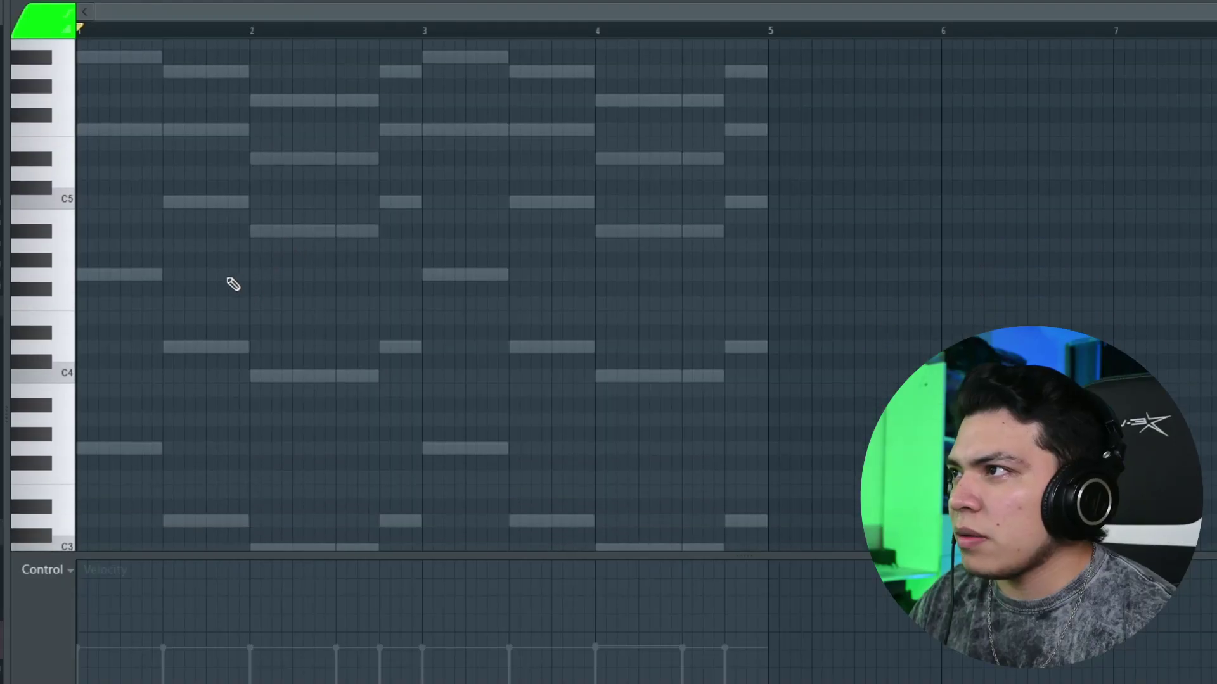
scroll(231, 279, up, 5)
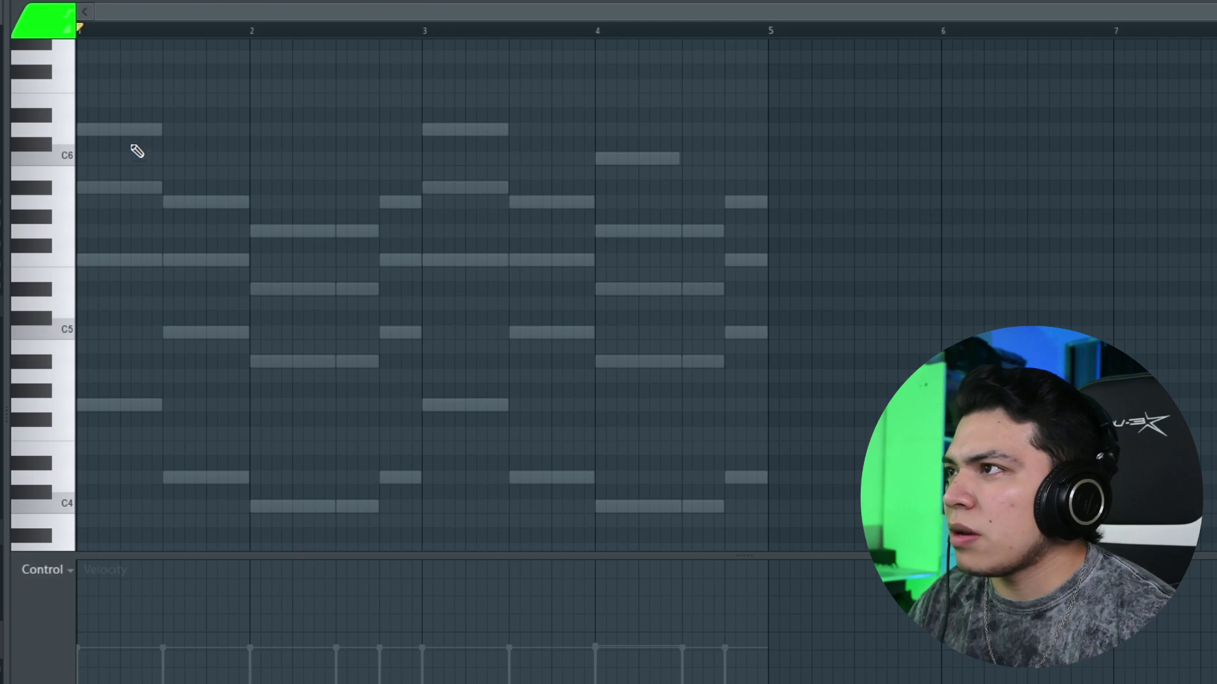
click(125, 131)
key(space)
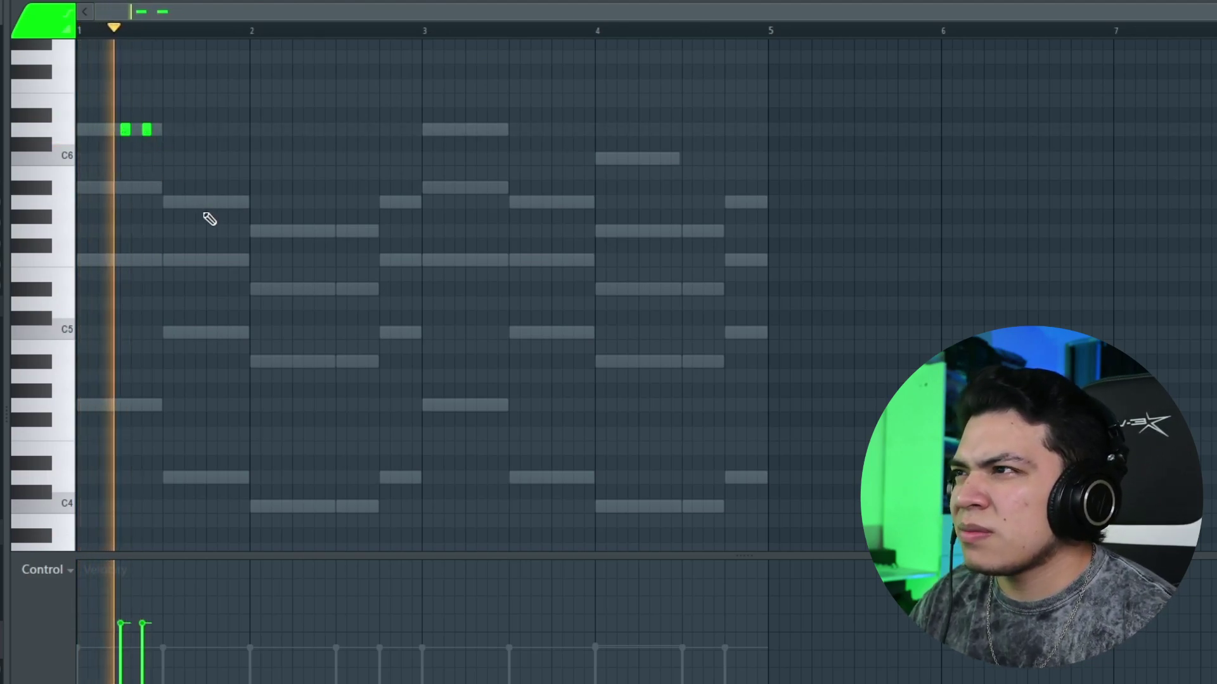
click(211, 202)
click(231, 202)
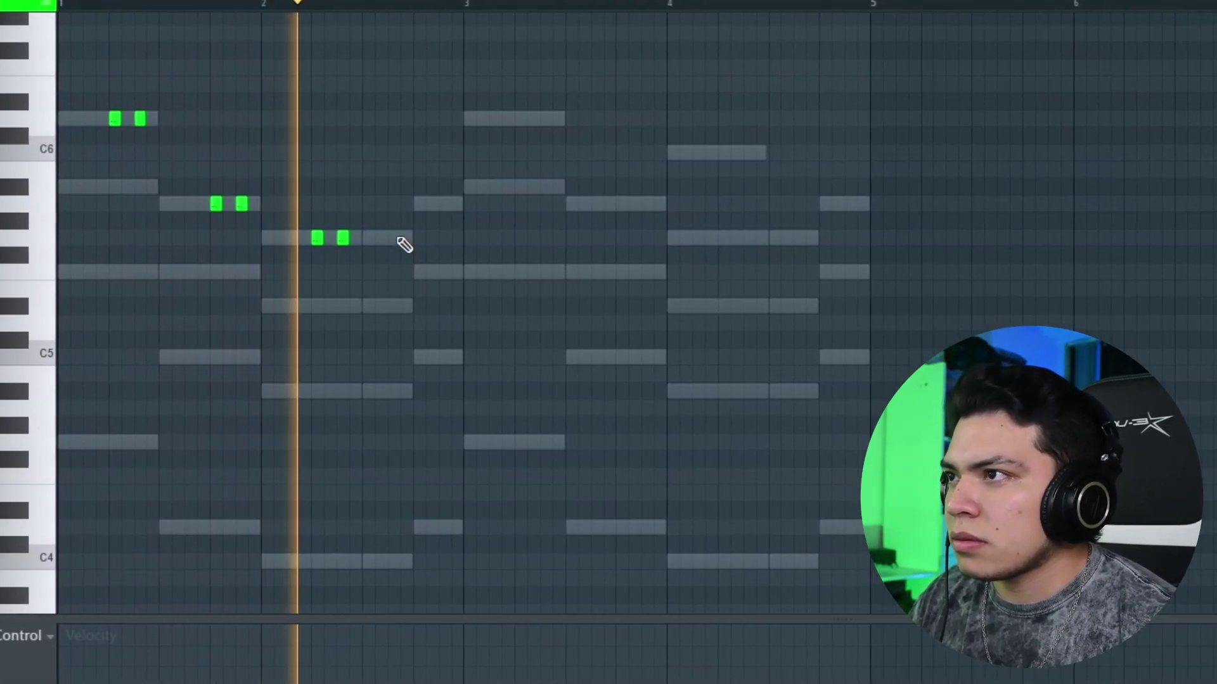
Step: Add a short G5 and a short A5 note near the end of bar 2 and move that G5 one step earlier
click(403, 237)
click(441, 204)
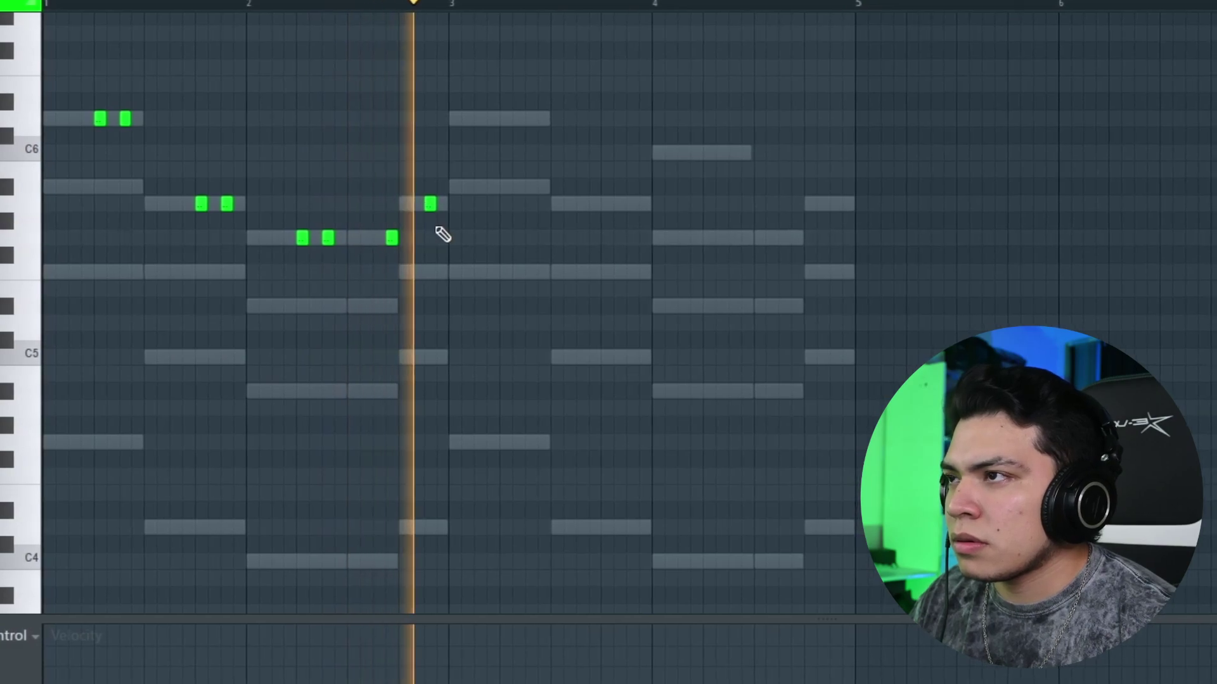
drag(386, 241, 374, 241)
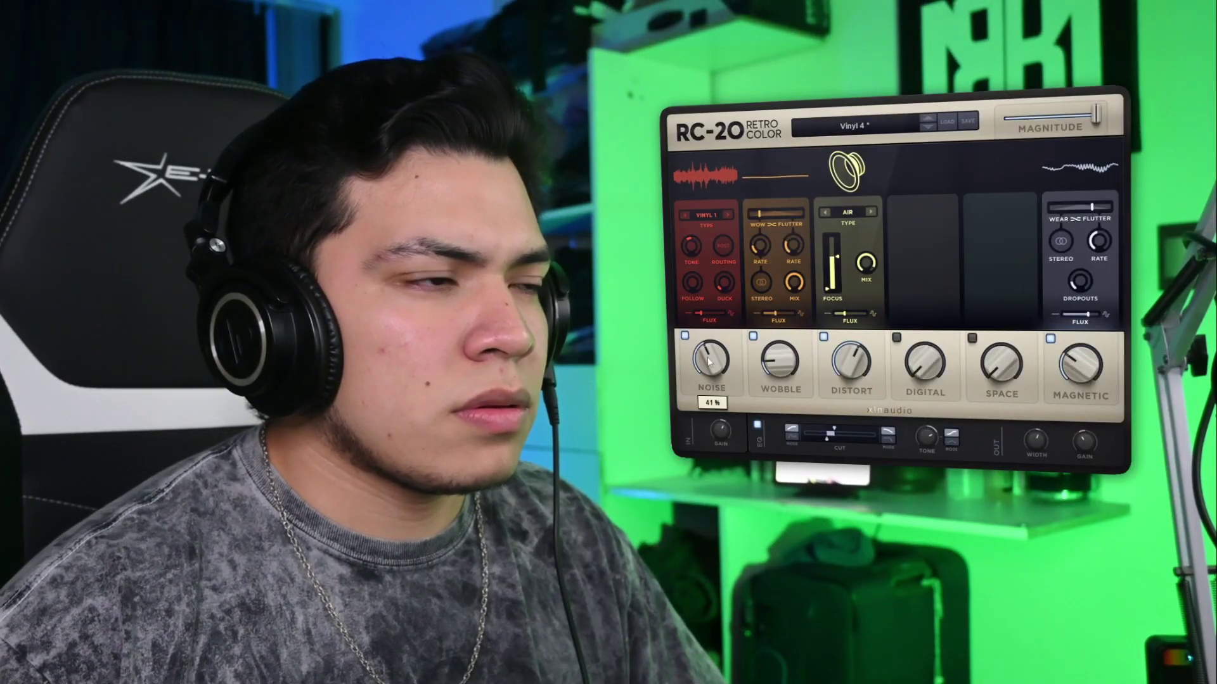
Step: Adjust the Noise amount in RC-20 Retro Color and the modulation rate and decay in Rev INTENSITY
drag(709, 362, 710, 373)
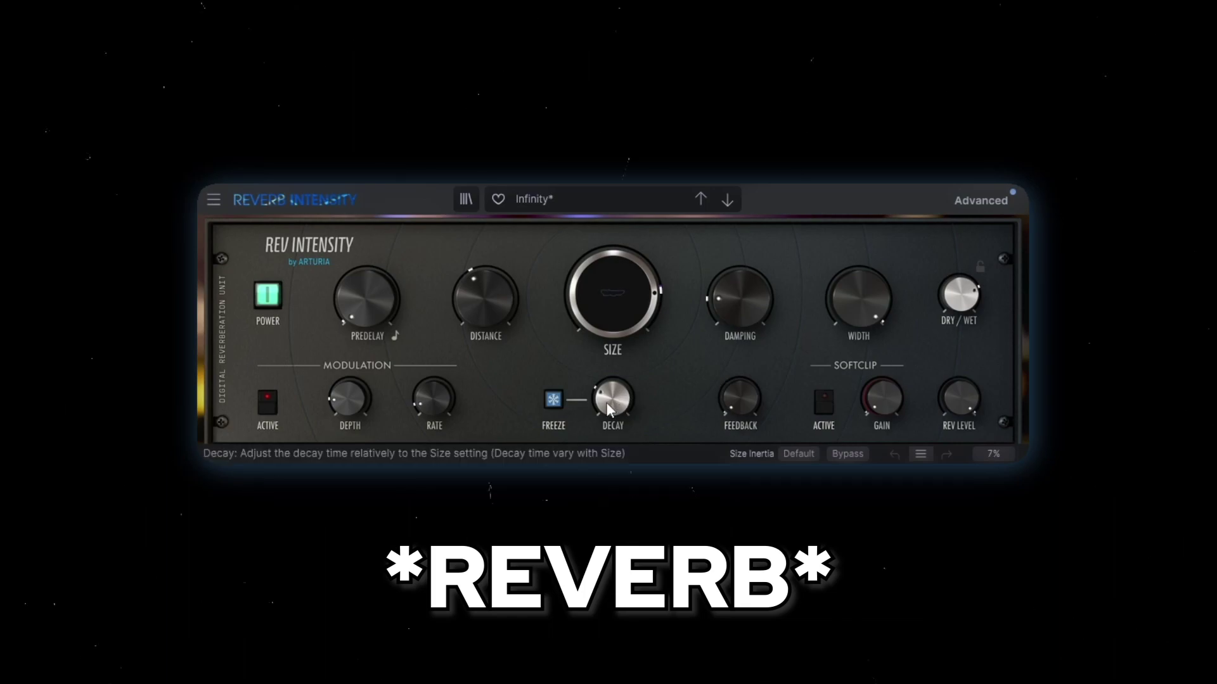
drag(439, 418, 438, 450)
drag(612, 398, 613, 380)
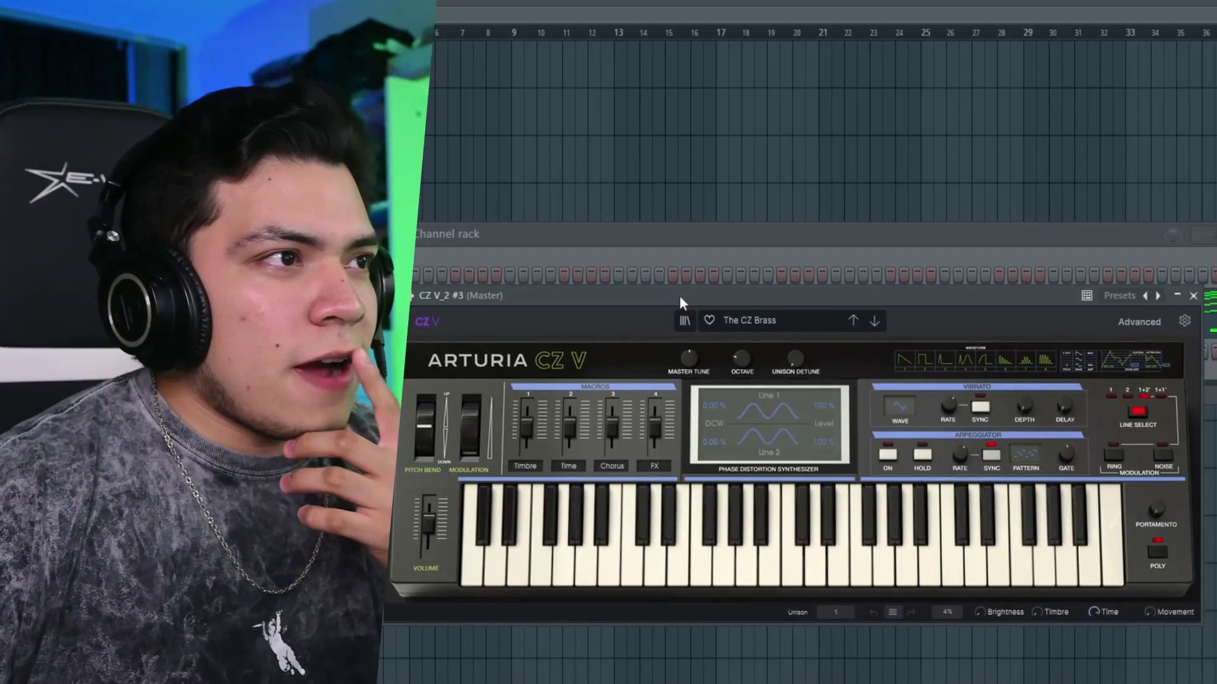
Step: Paste the chord progression into the CZ V_2 #3 channel's piano roll and raise it by one octave
drag(679, 295, 698, 169)
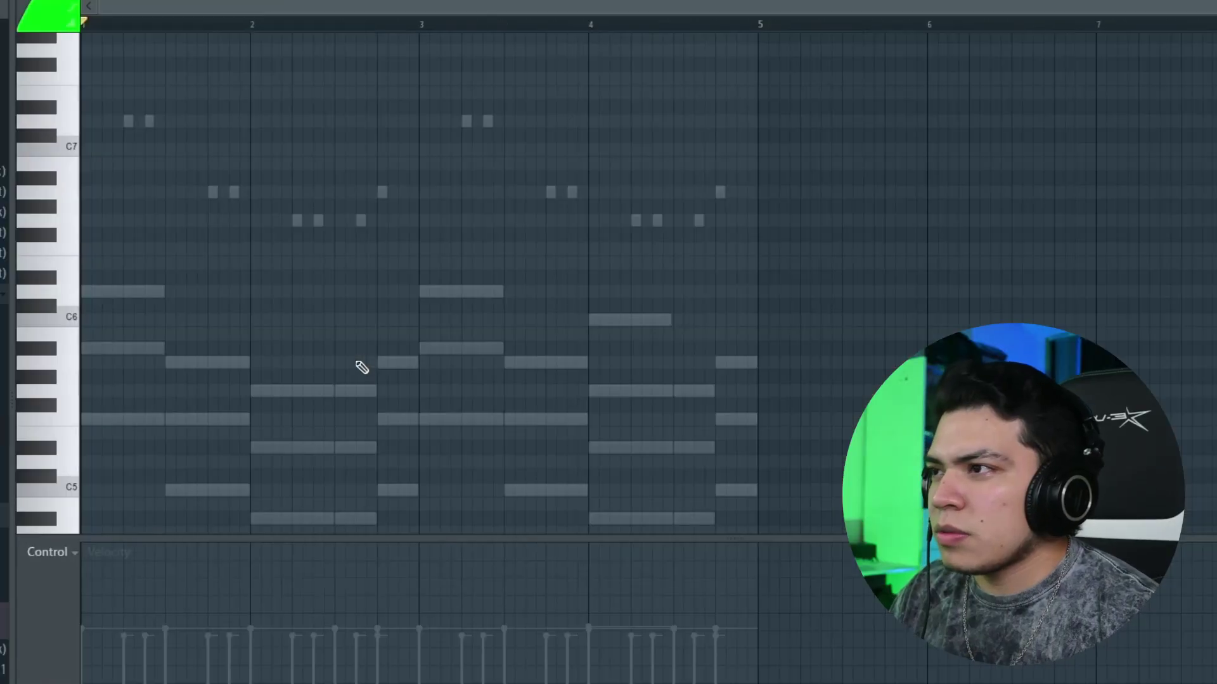
scroll(329, 254, down, 5)
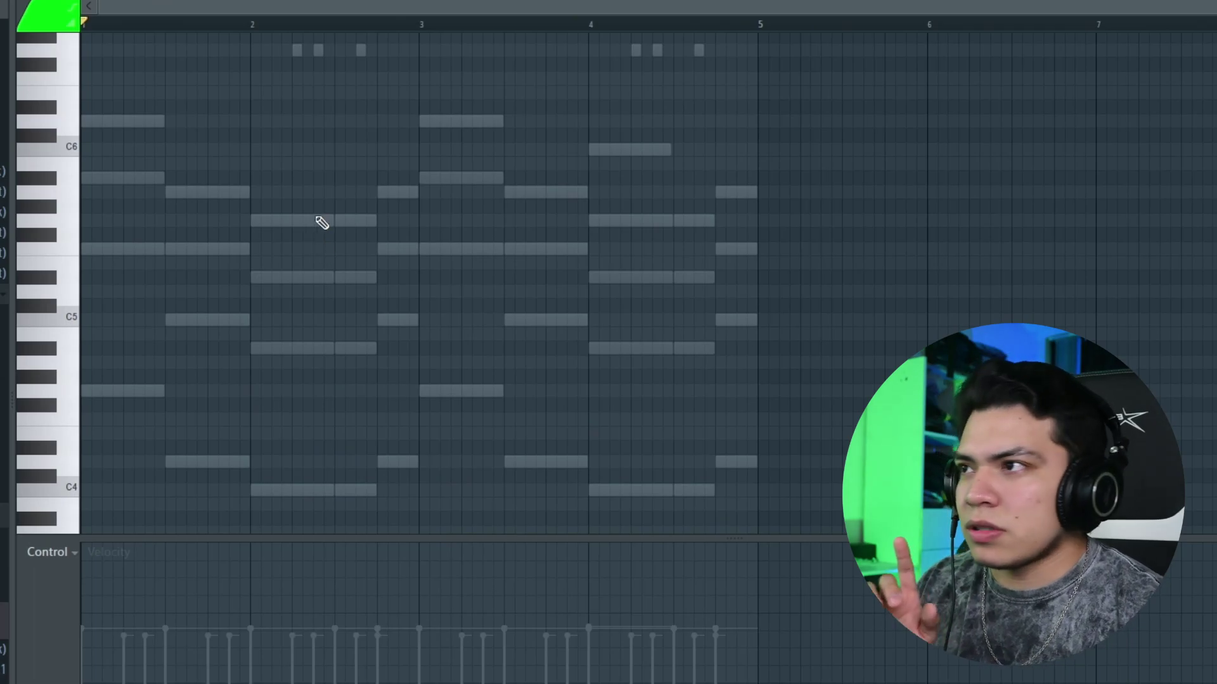
key(ctrl+v)
key(ctrl+Up)
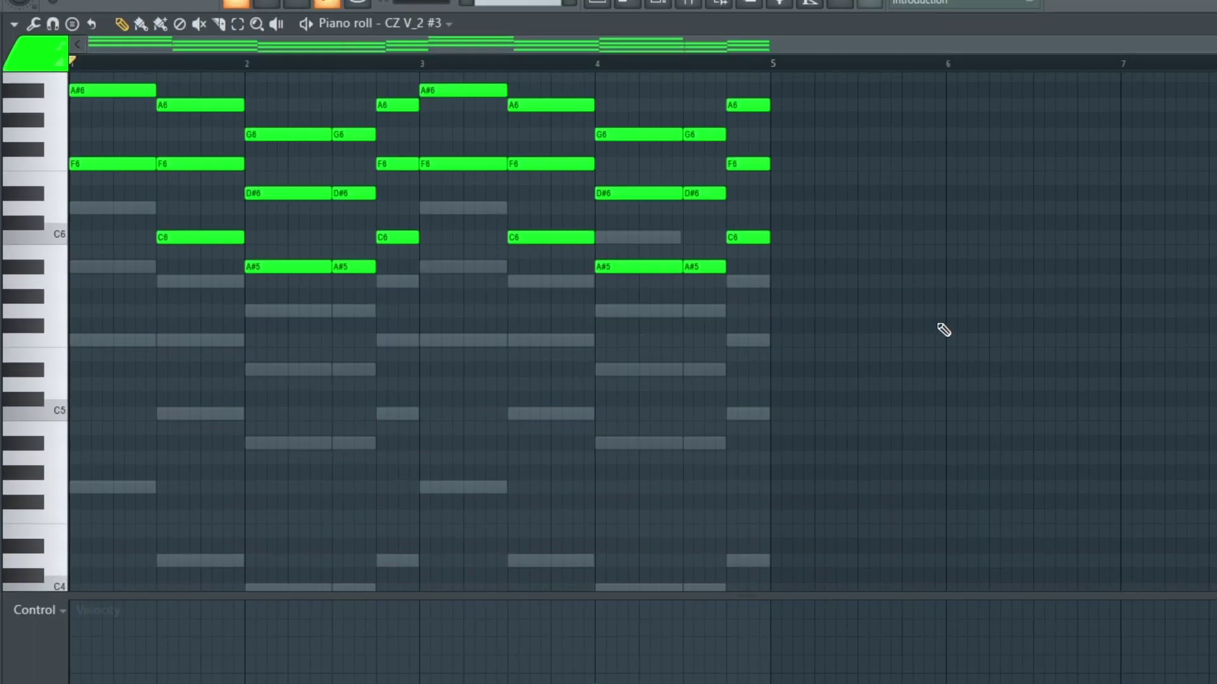
Step: Audition pad presets in the CZ V_2 #3 instrument, going from Angels Voices through Artificial Love to Atmosweep
click(675, 2)
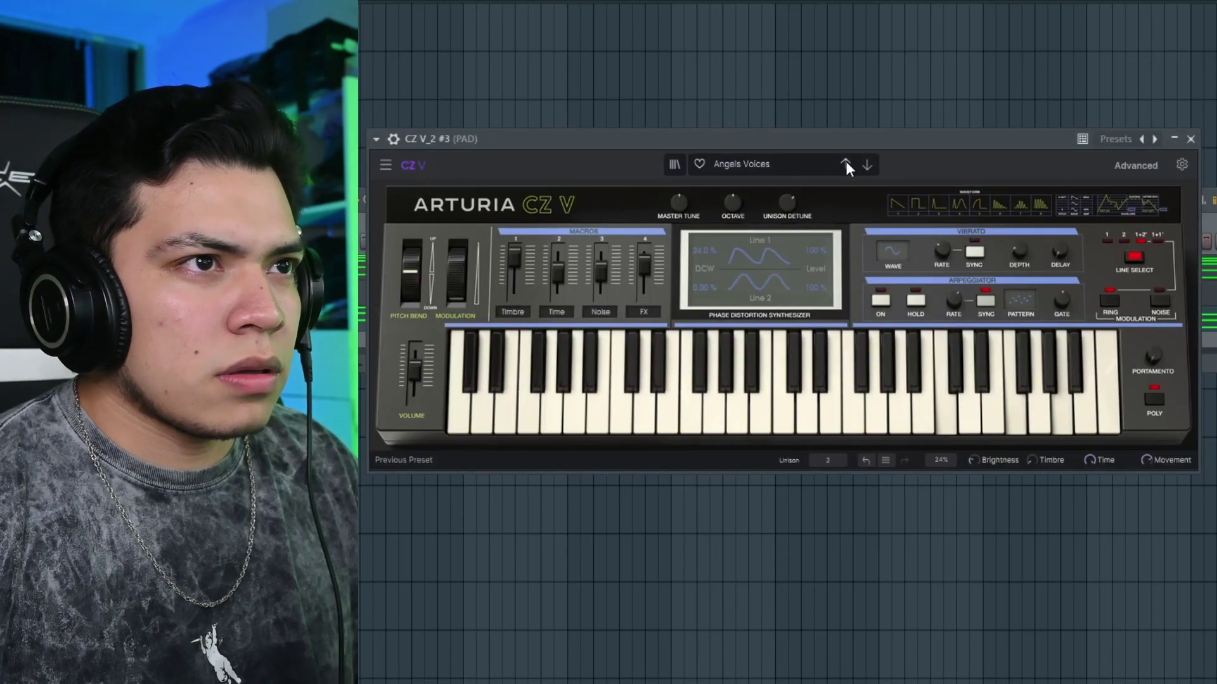
click(864, 164)
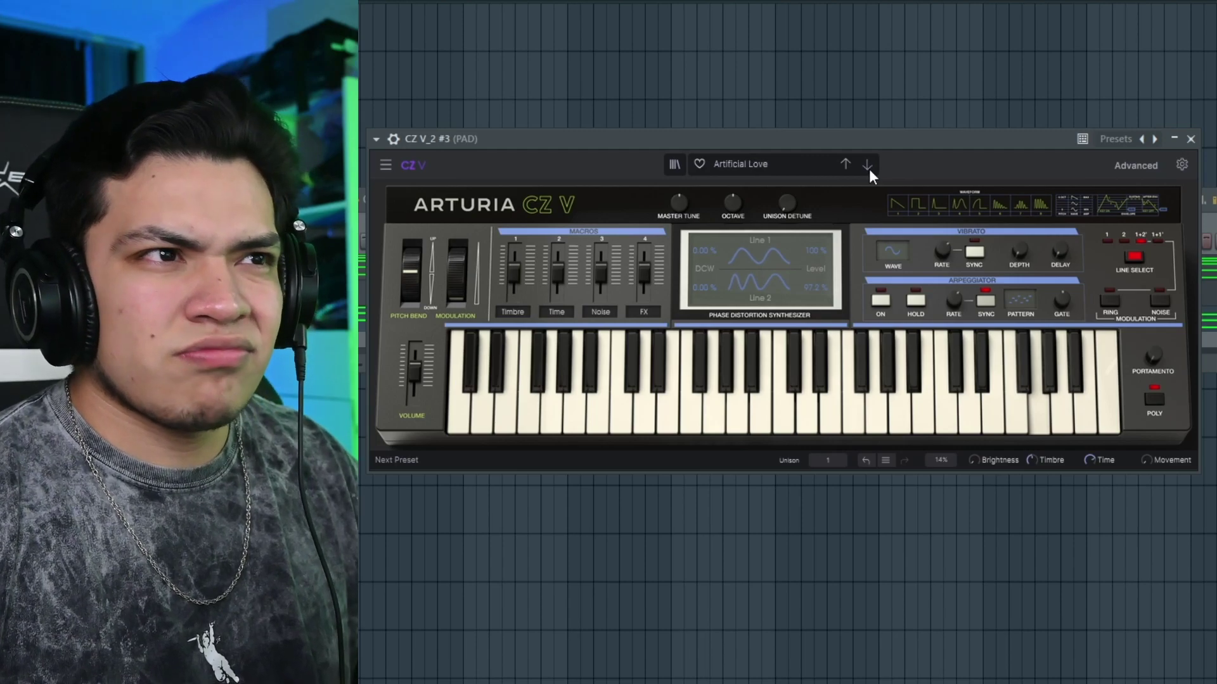
click(867, 165)
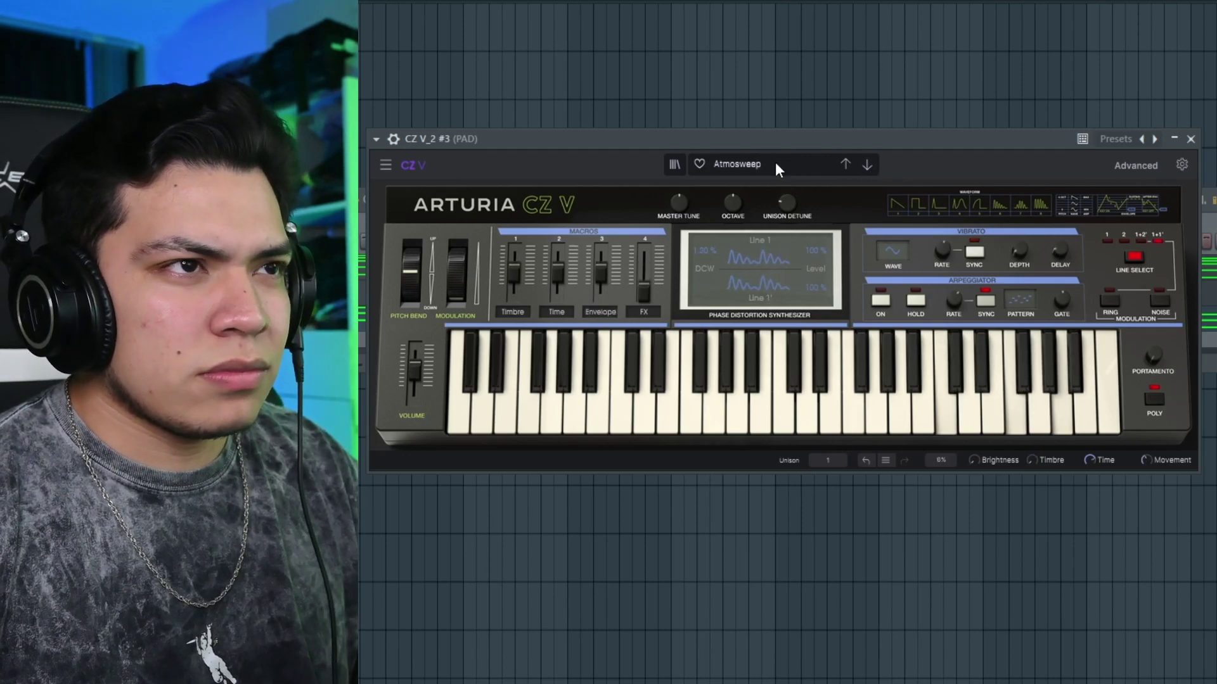
key(Escape)
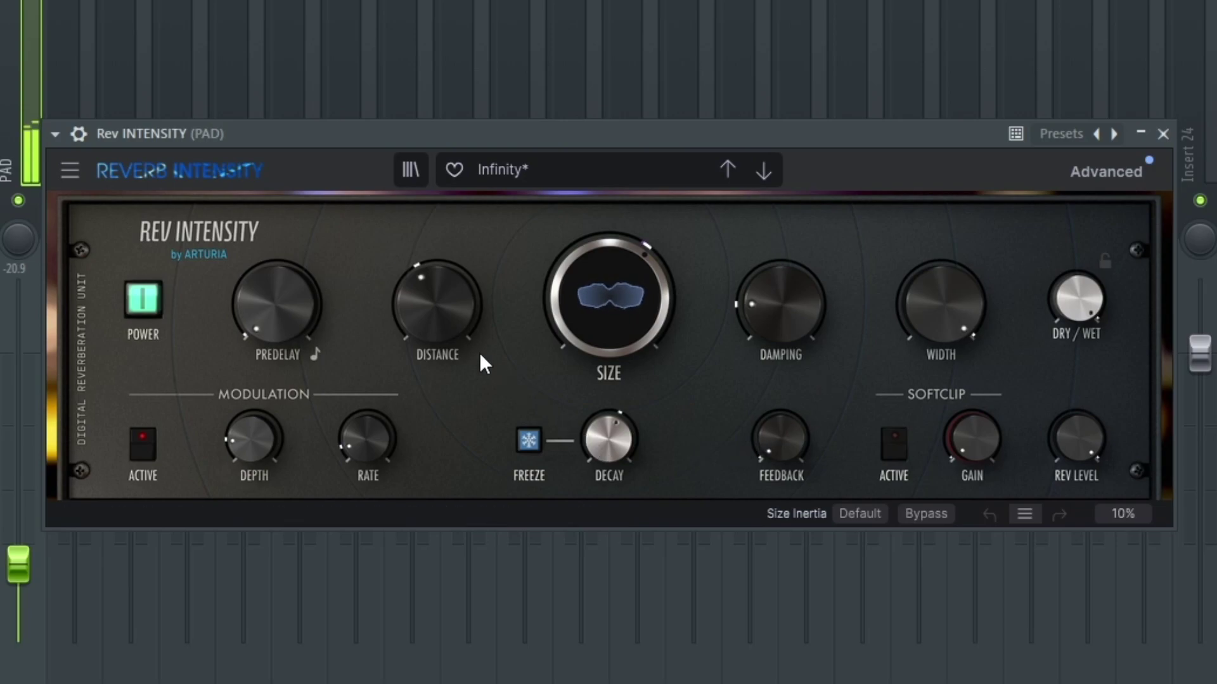
Step: Raise the Distance in Rev INTENSITY and lower the Depth in Tremolator on the PAD mixer track
drag(452, 325, 452, 292)
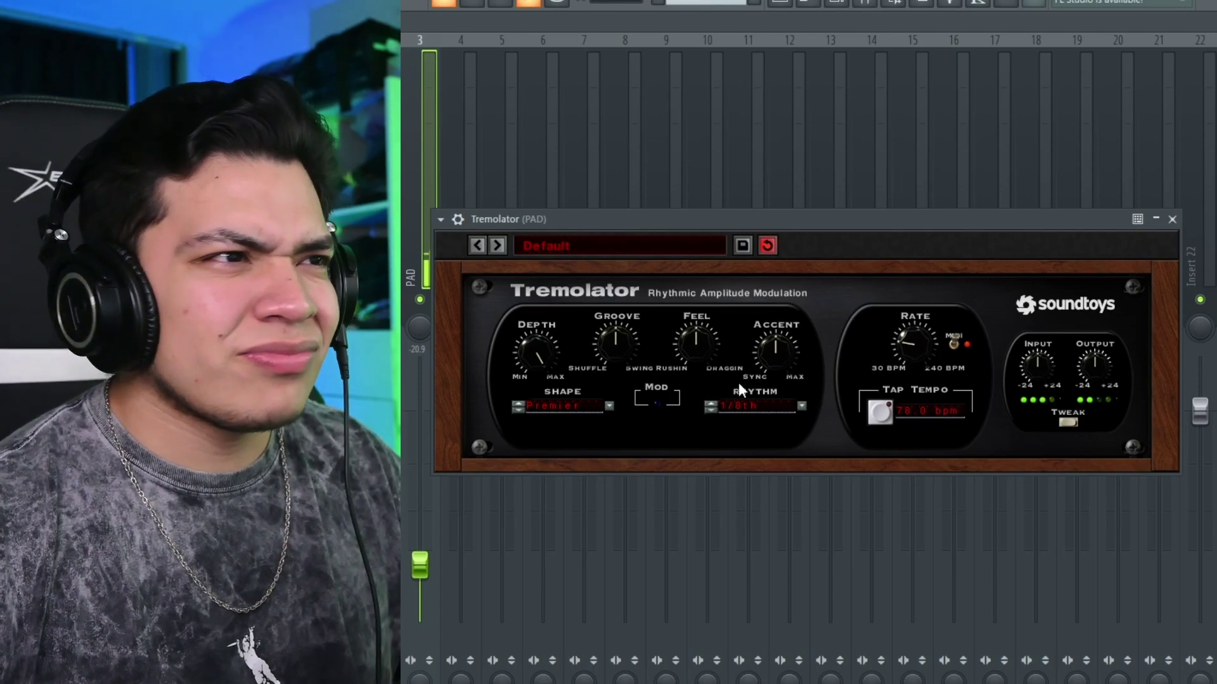
drag(547, 356, 551, 398)
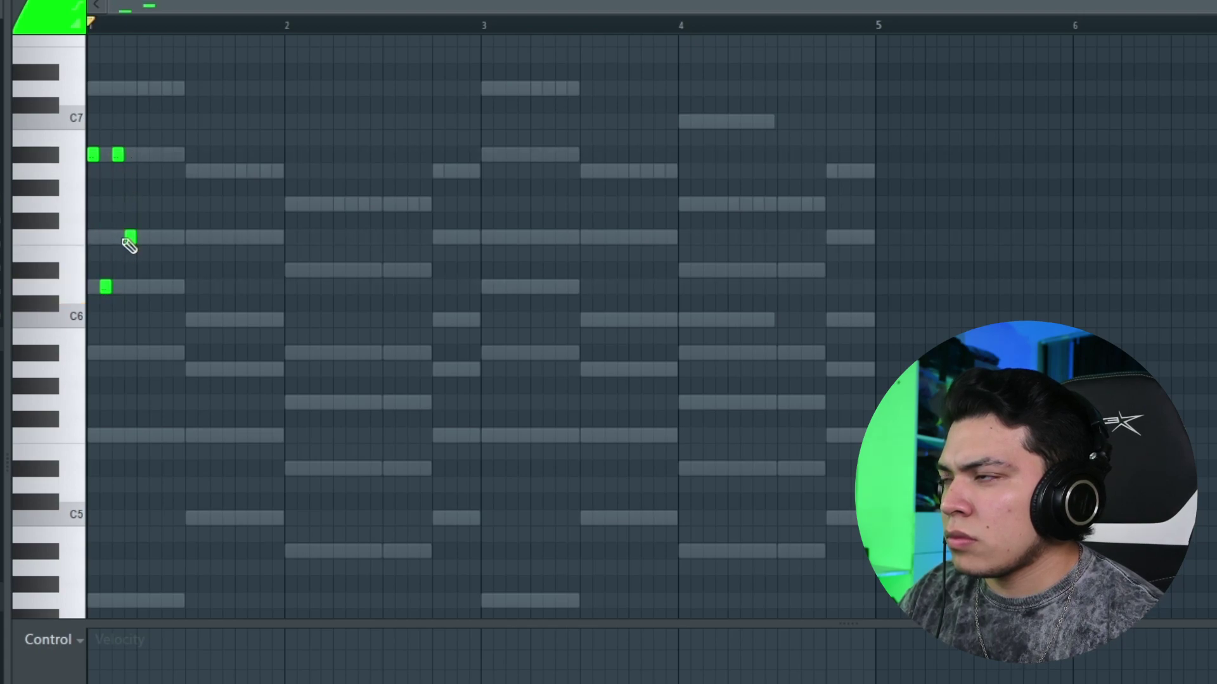
Step: Draw short arpeggio notes in the first bar: D7, F6, D7, A#6 on the first chord and A6, C6, A6, F6 on the second
key(space)
scroll(459, 157, up, 3)
key(space)
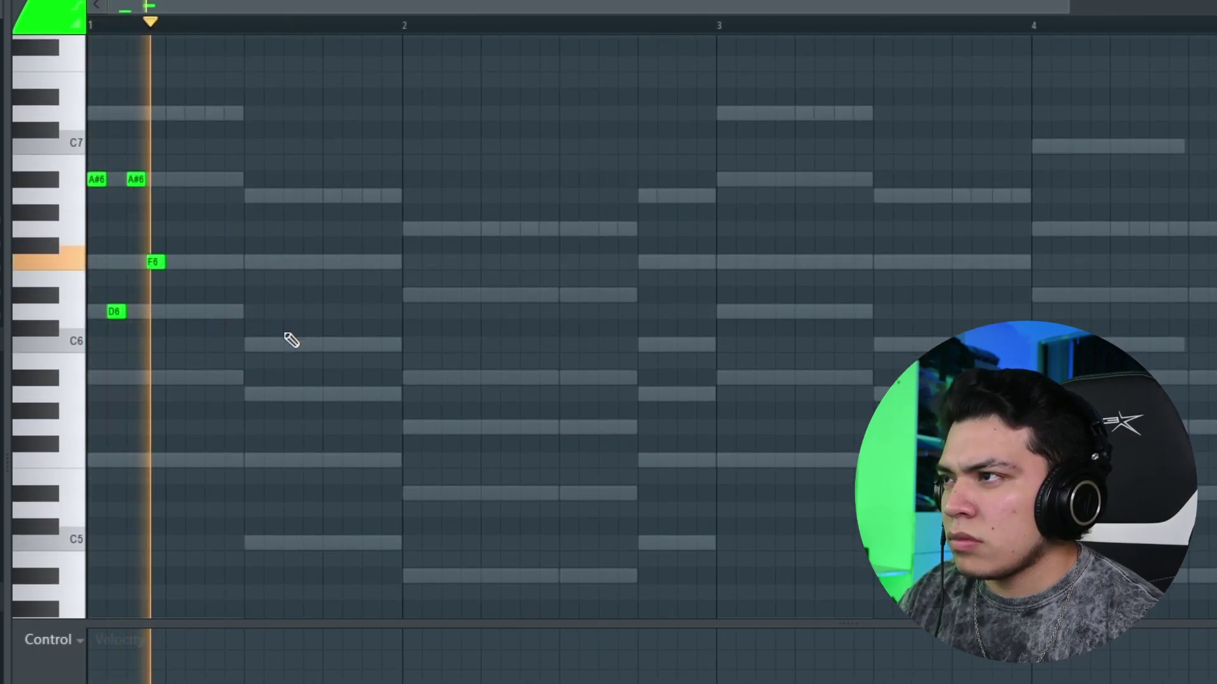
key(space)
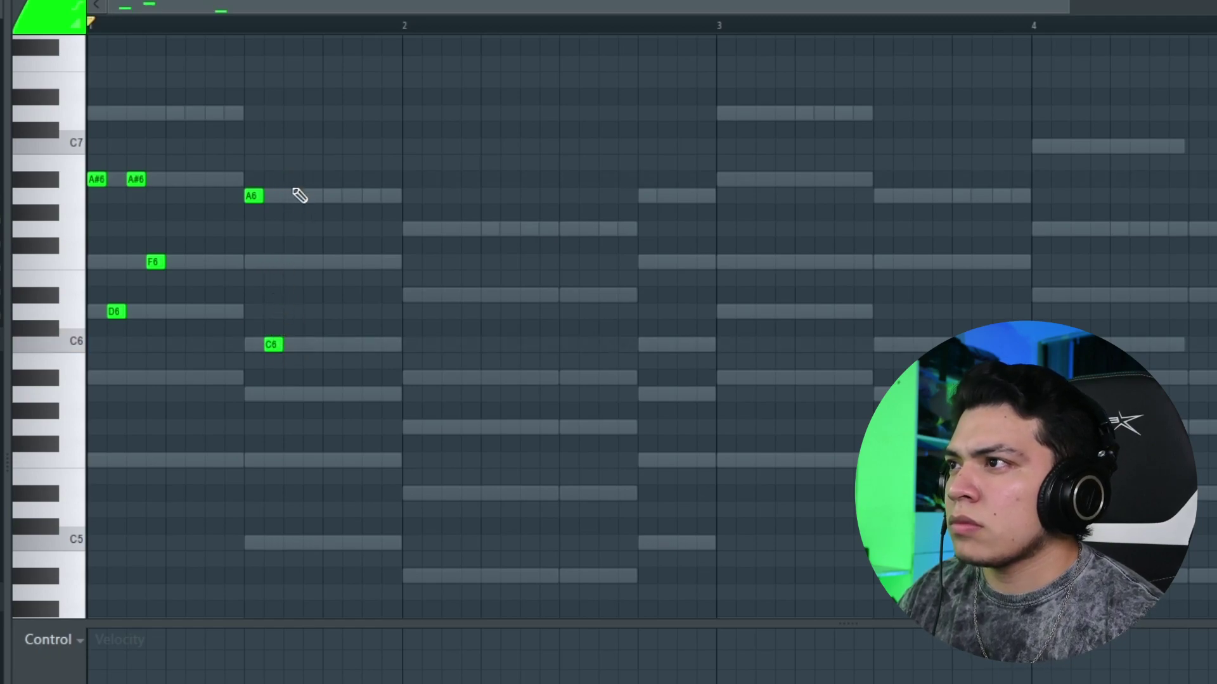
key(space)
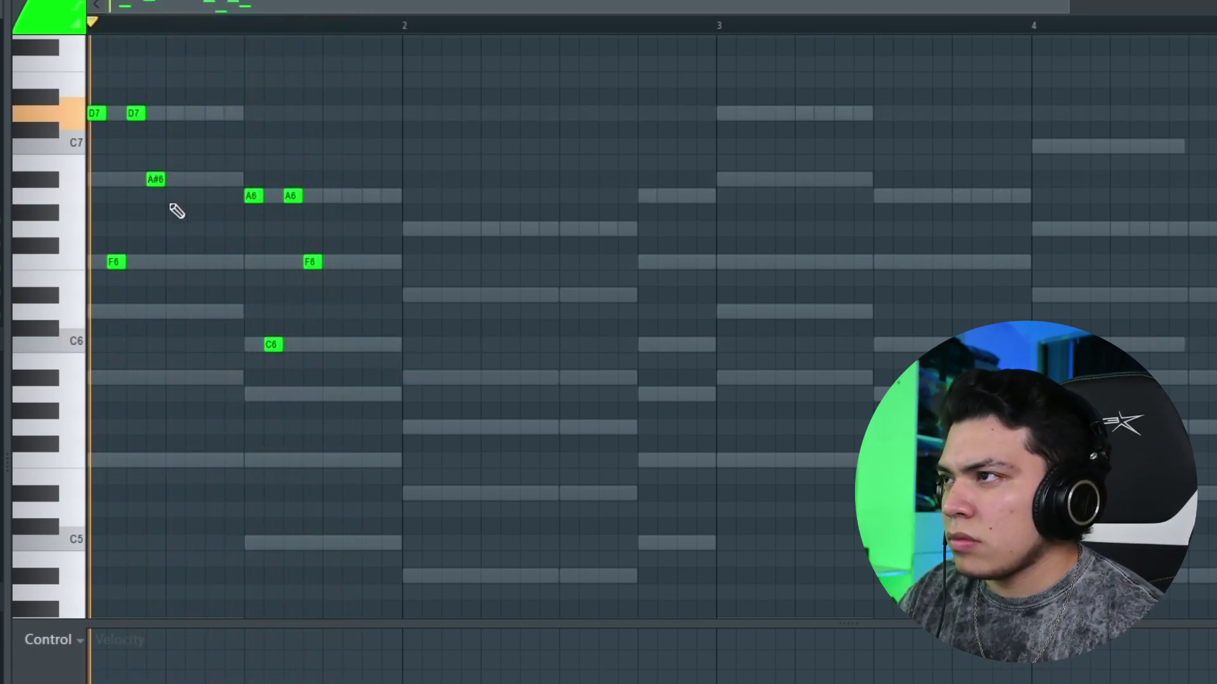
key(space)
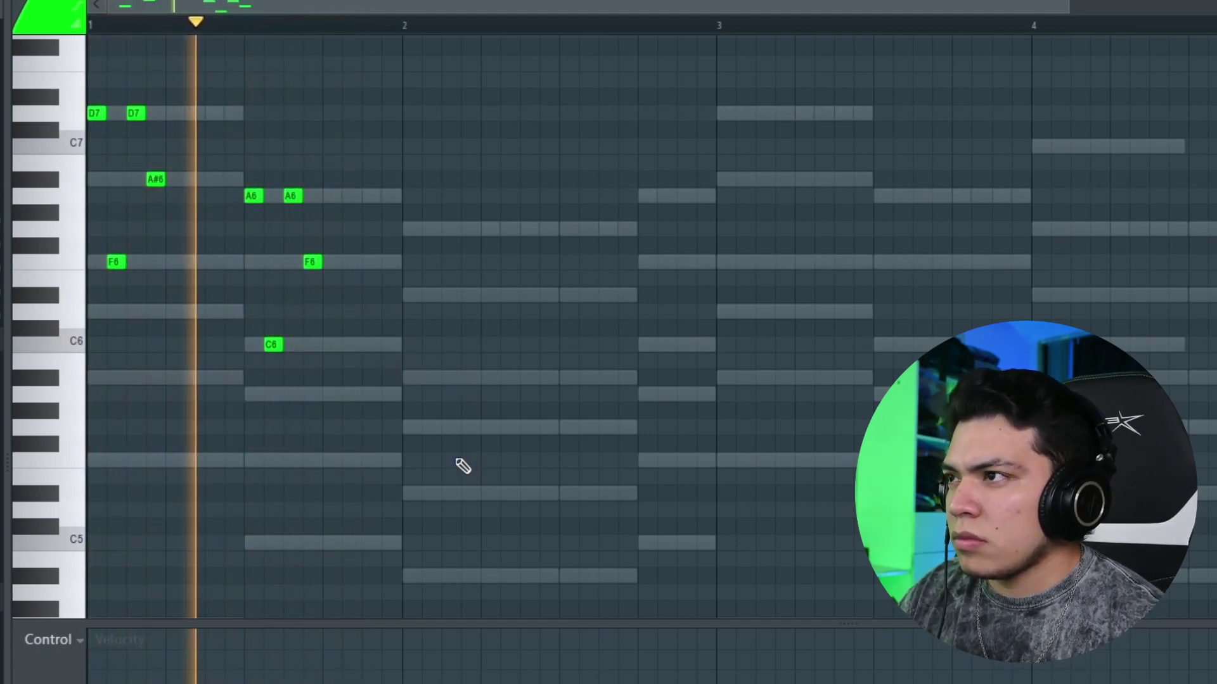
Step: Continue the arpeggio in the second bar with G6, A#5, G6 and D#6, and add a note at the bar's last chord
click(410, 229)
key(space)
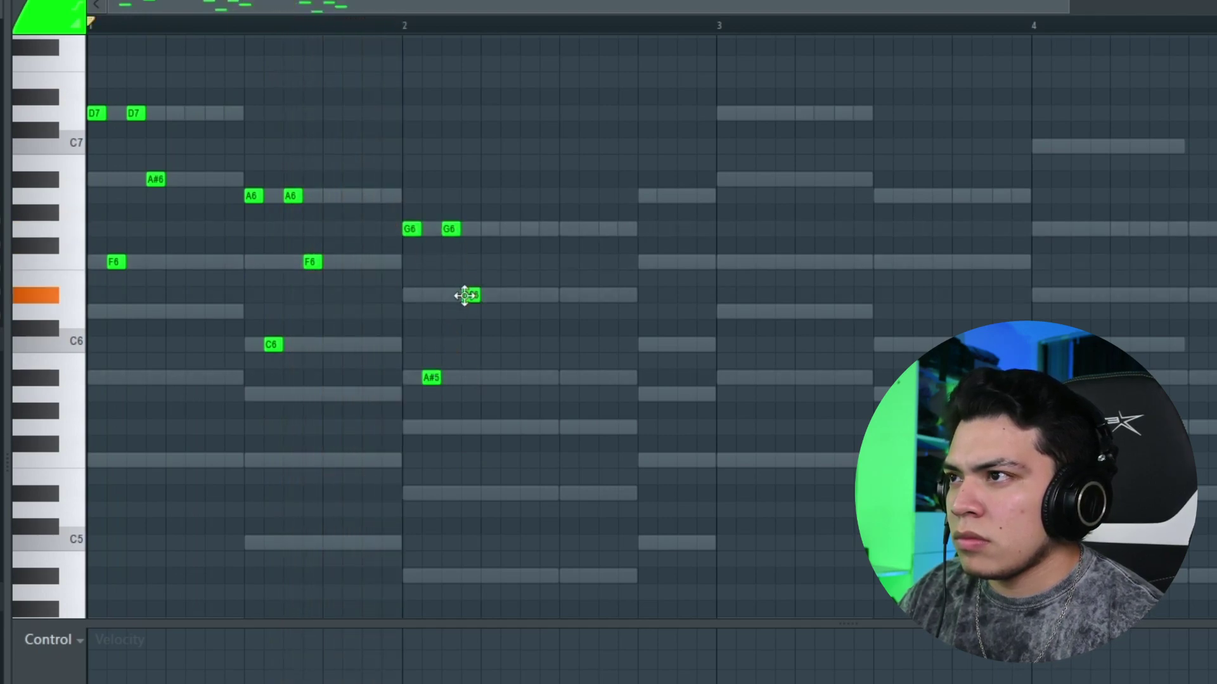
drag(502, 396, 413, 243)
key(space)
click(637, 202)
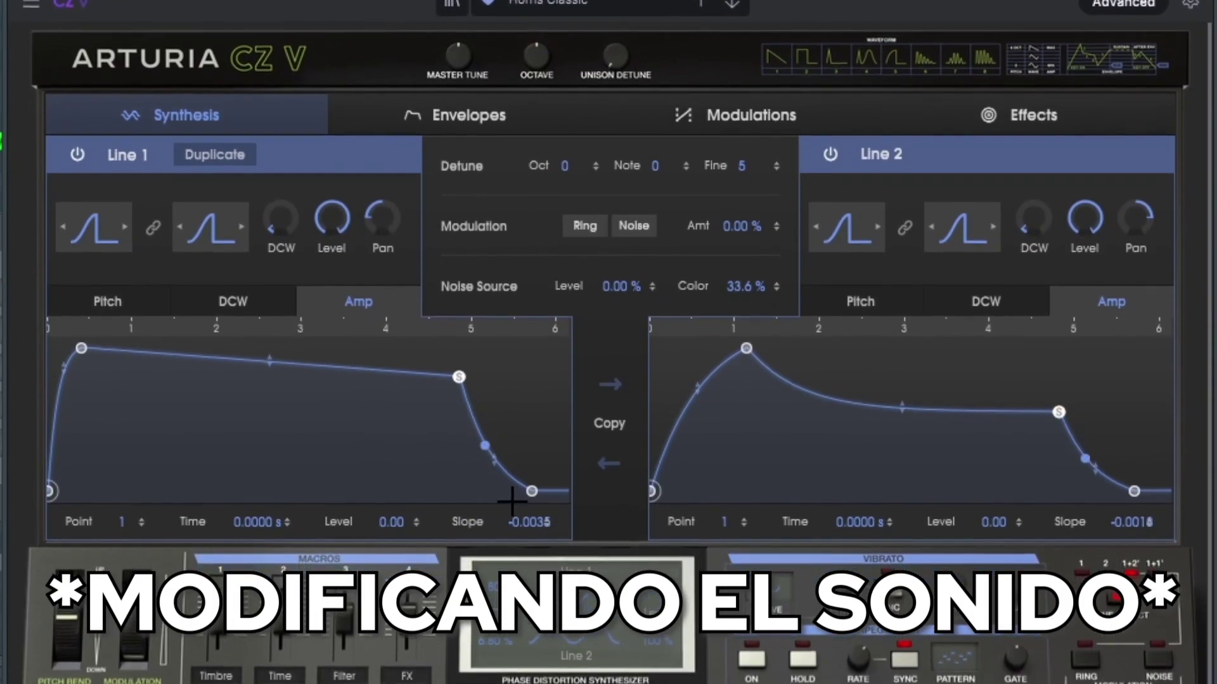
Step: Shorten both amp envelopes with zero-level sustain, ending Line 1 at about 1.66 s and Line 2 at about 3.01 s, with Line 2's peak earlier
drag(459, 377, 188, 491)
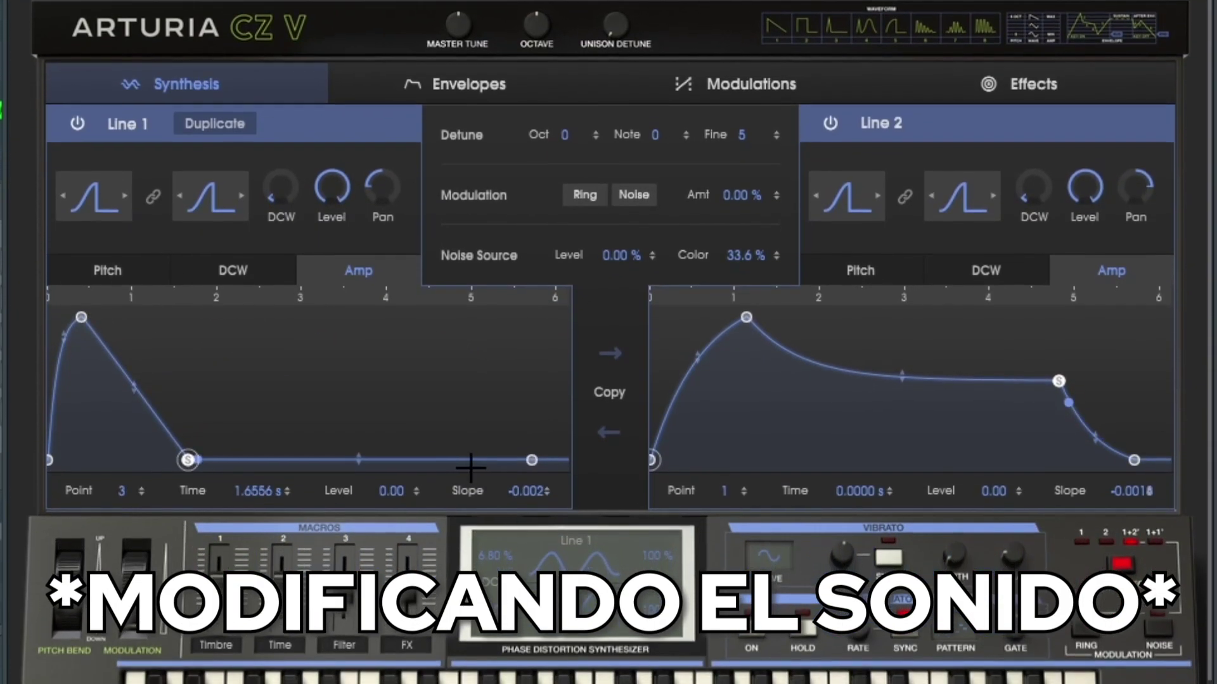
drag(532, 460, 188, 460)
click(1058, 381)
drag(1059, 355, 952, 515)
drag(1141, 424, 907, 491)
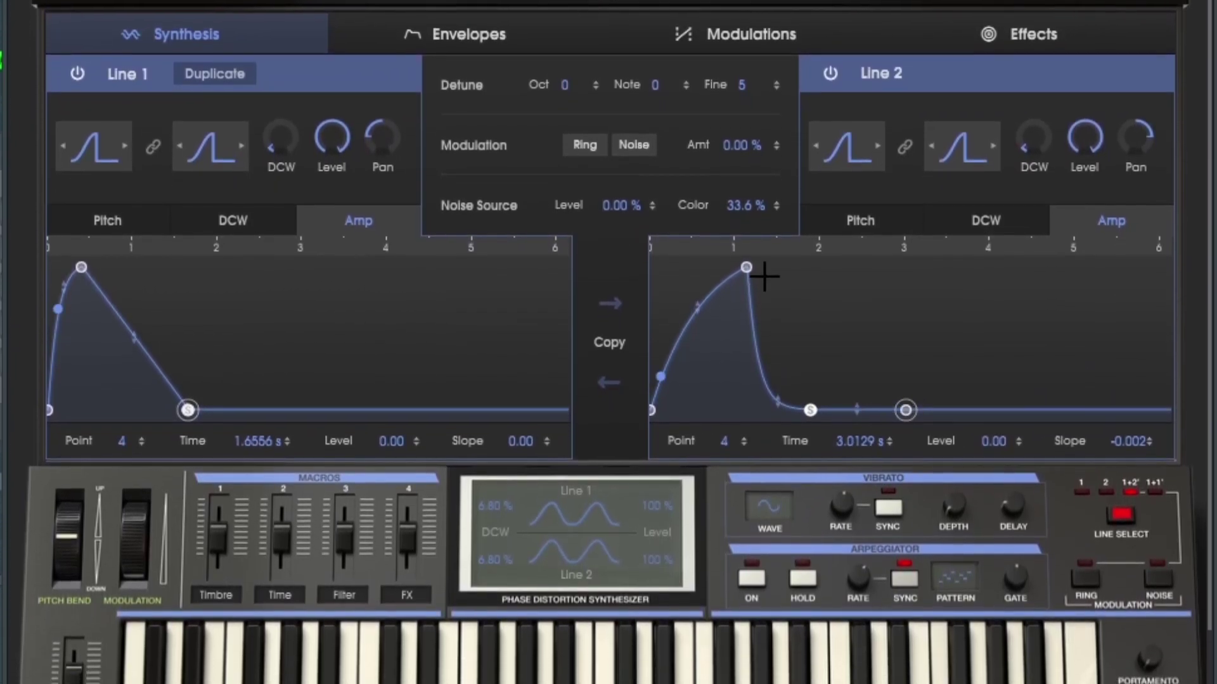
drag(747, 267, 688, 273)
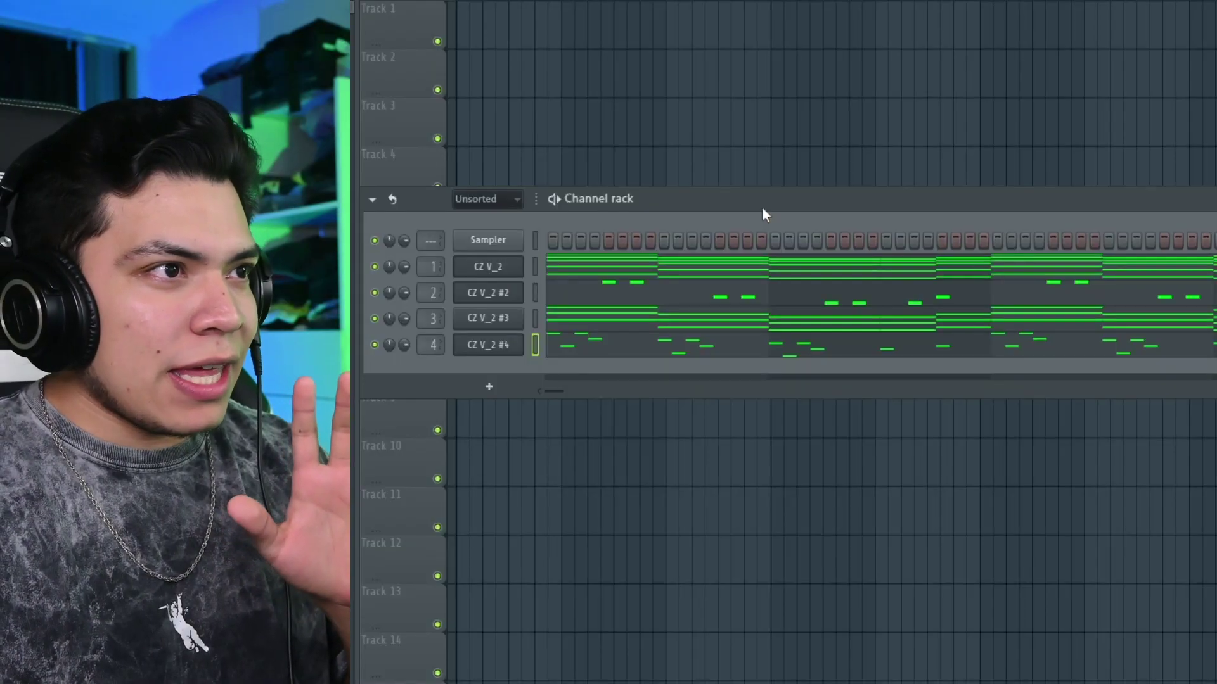
Step: Select the CZ V_2 #3 channel in the channel rack
click(532, 316)
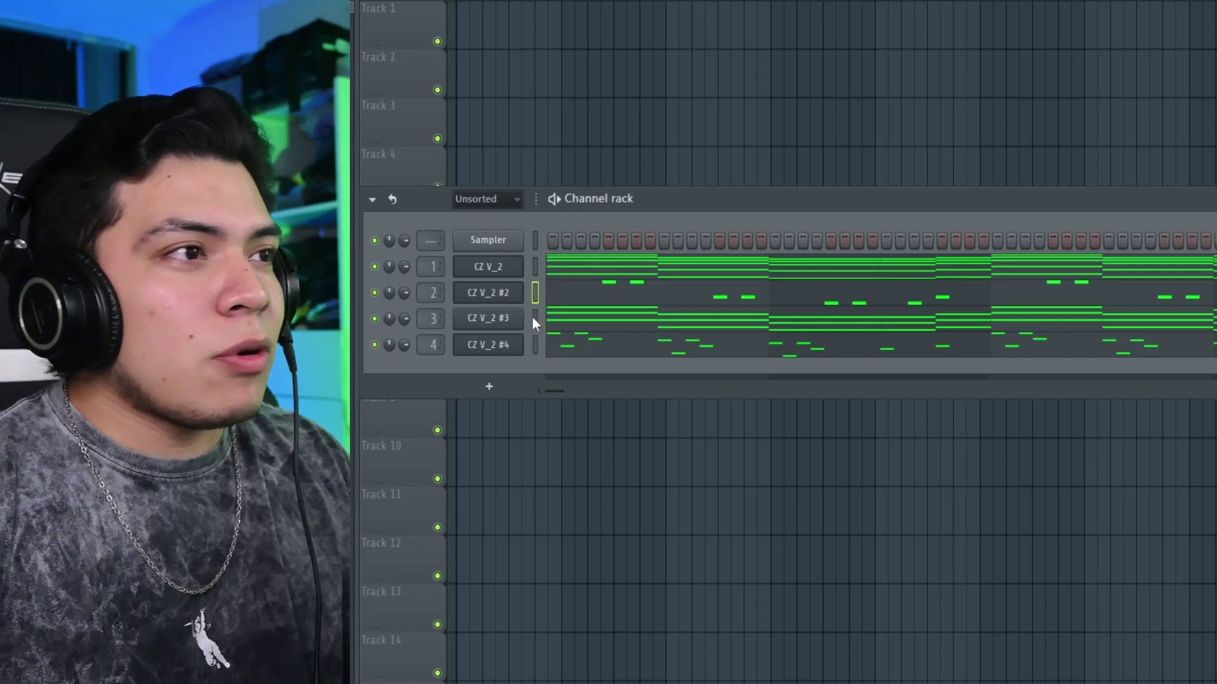